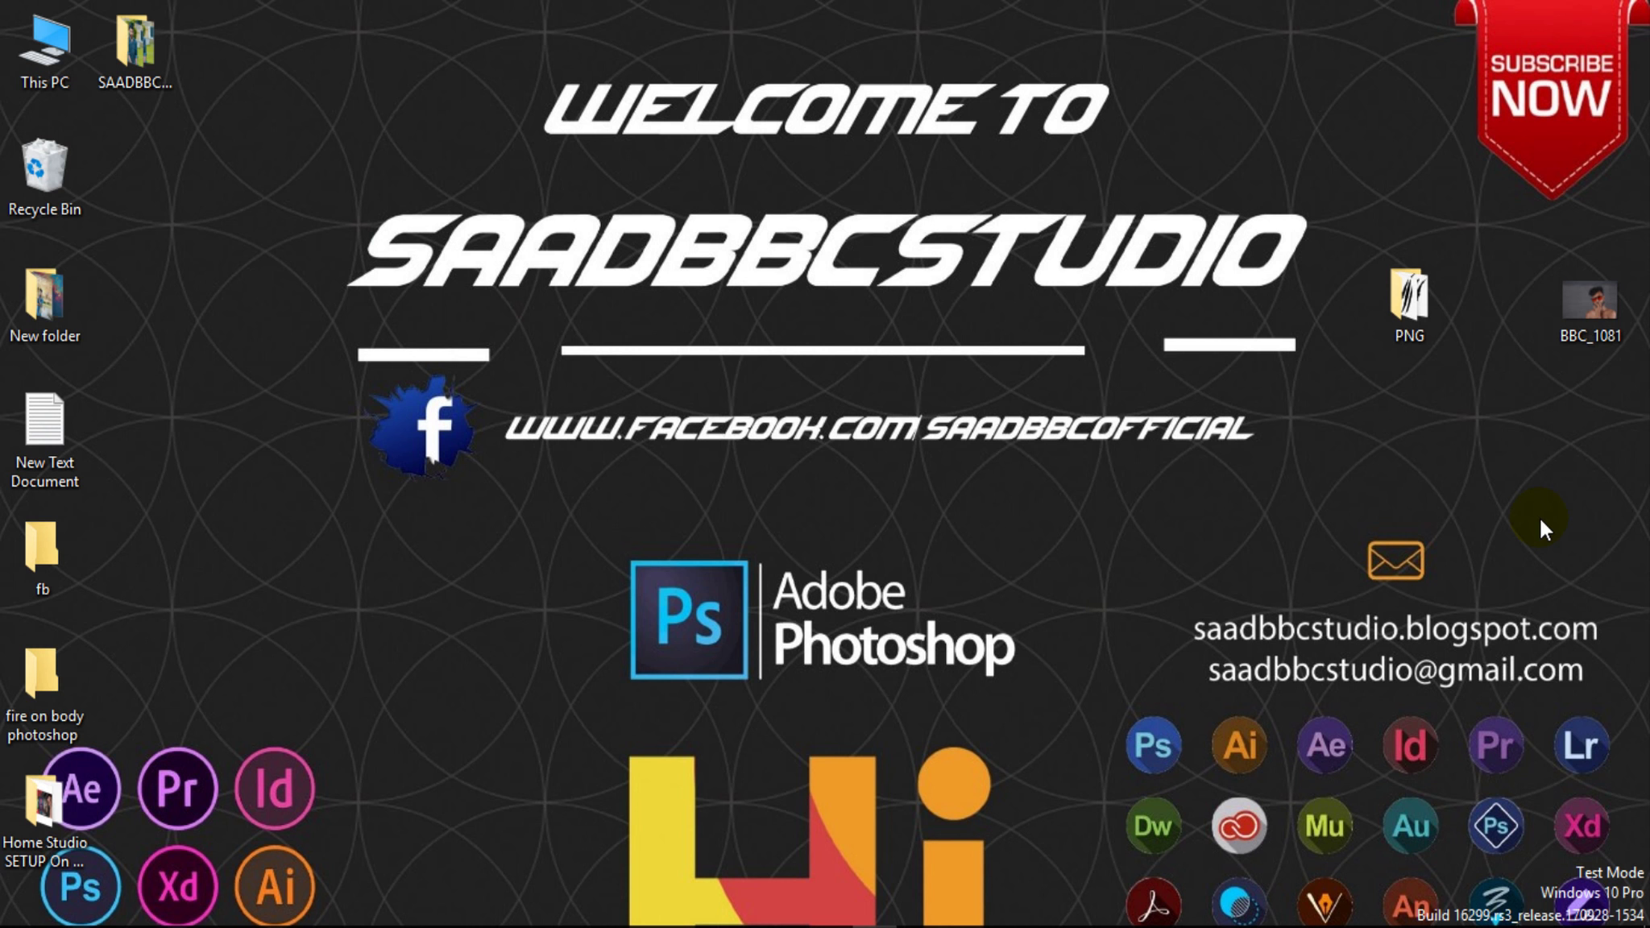
- Preview the BBC_1081 portrait in the photo viewer, zooming into the glasses and back out
{"action": "double_click", "coordinate": [1581, 308]}
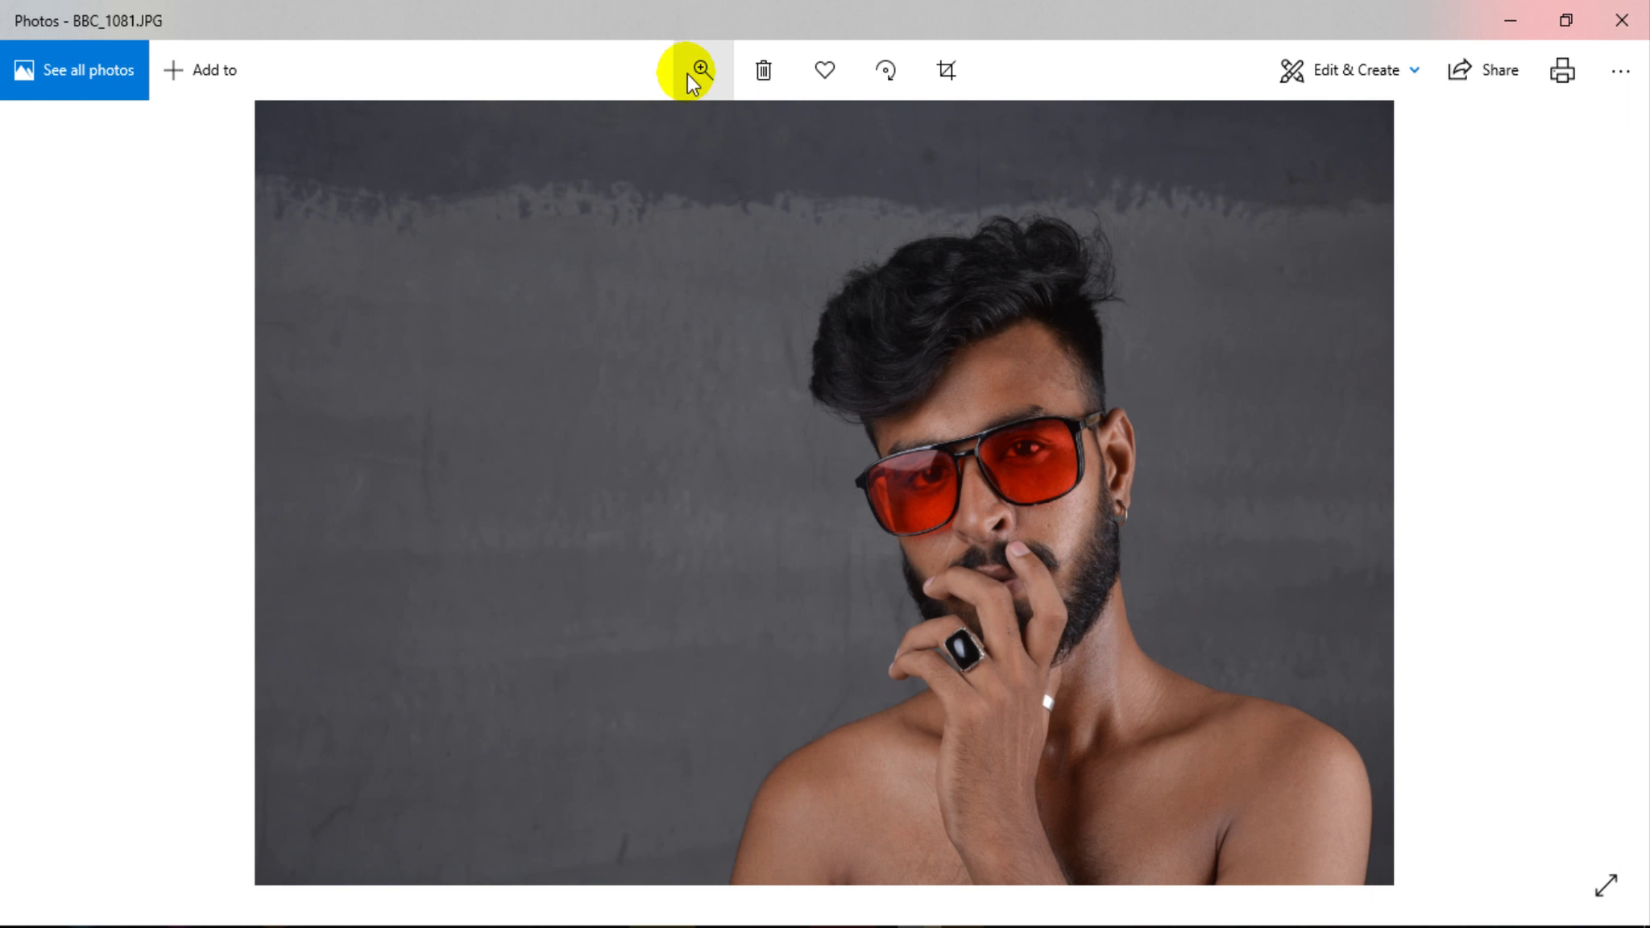
{"action": "left_click", "coordinate": [660, 92]}
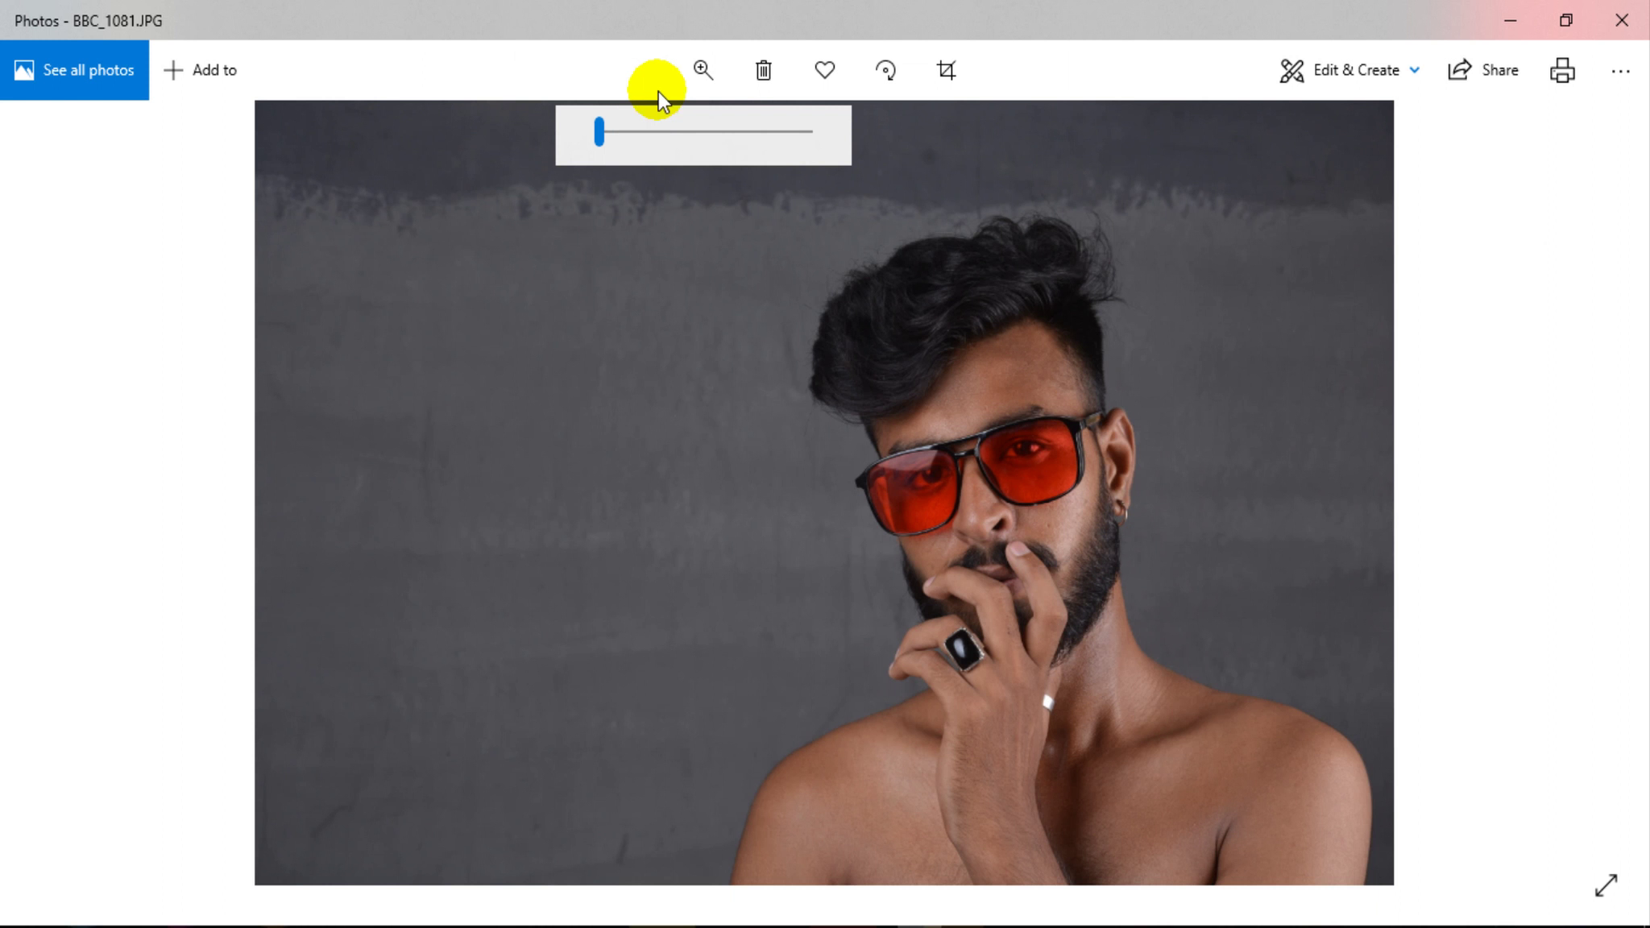
{"action": "mouse_move", "coordinate": [603, 140]}
{"action": "left_mouse_down"}
{"action": "mouse_move", "coordinate": [616, 134]}
{"action": "mouse_move", "coordinate": [918, 403]}
{"action": "left_mouse_up"}
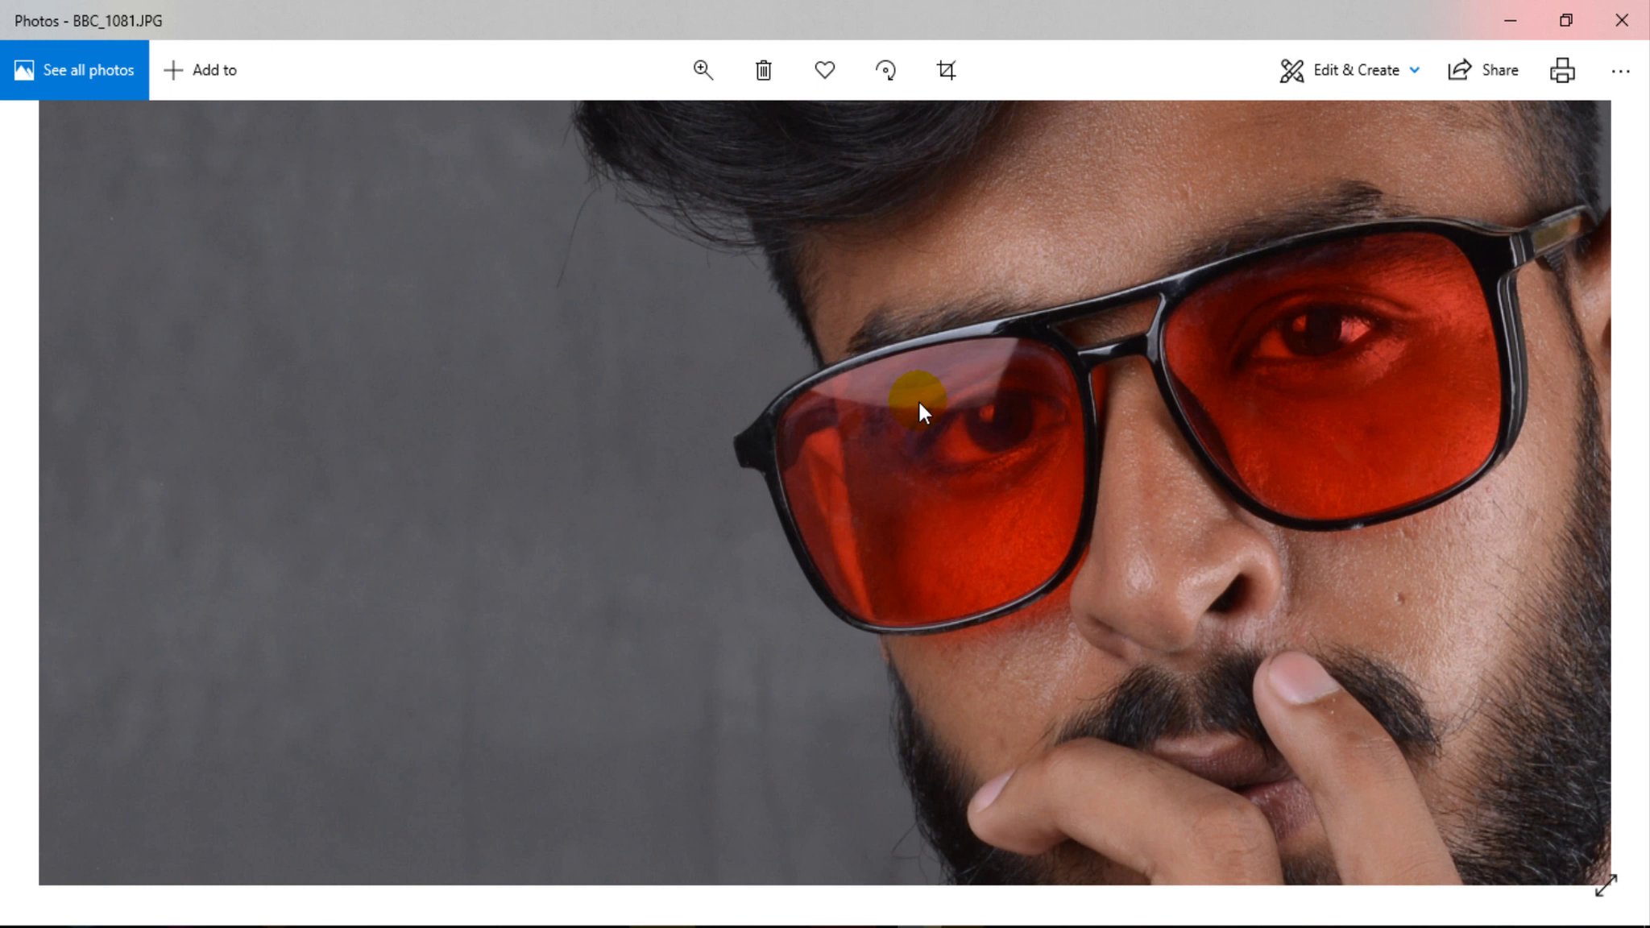
{"action": "left_click", "coordinate": [712, 73]}
{"action": "left_click_drag", "start_coordinate": [653, 129], "coordinate": [606, 133]}
{"action": "left_click", "coordinate": [727, 321]}
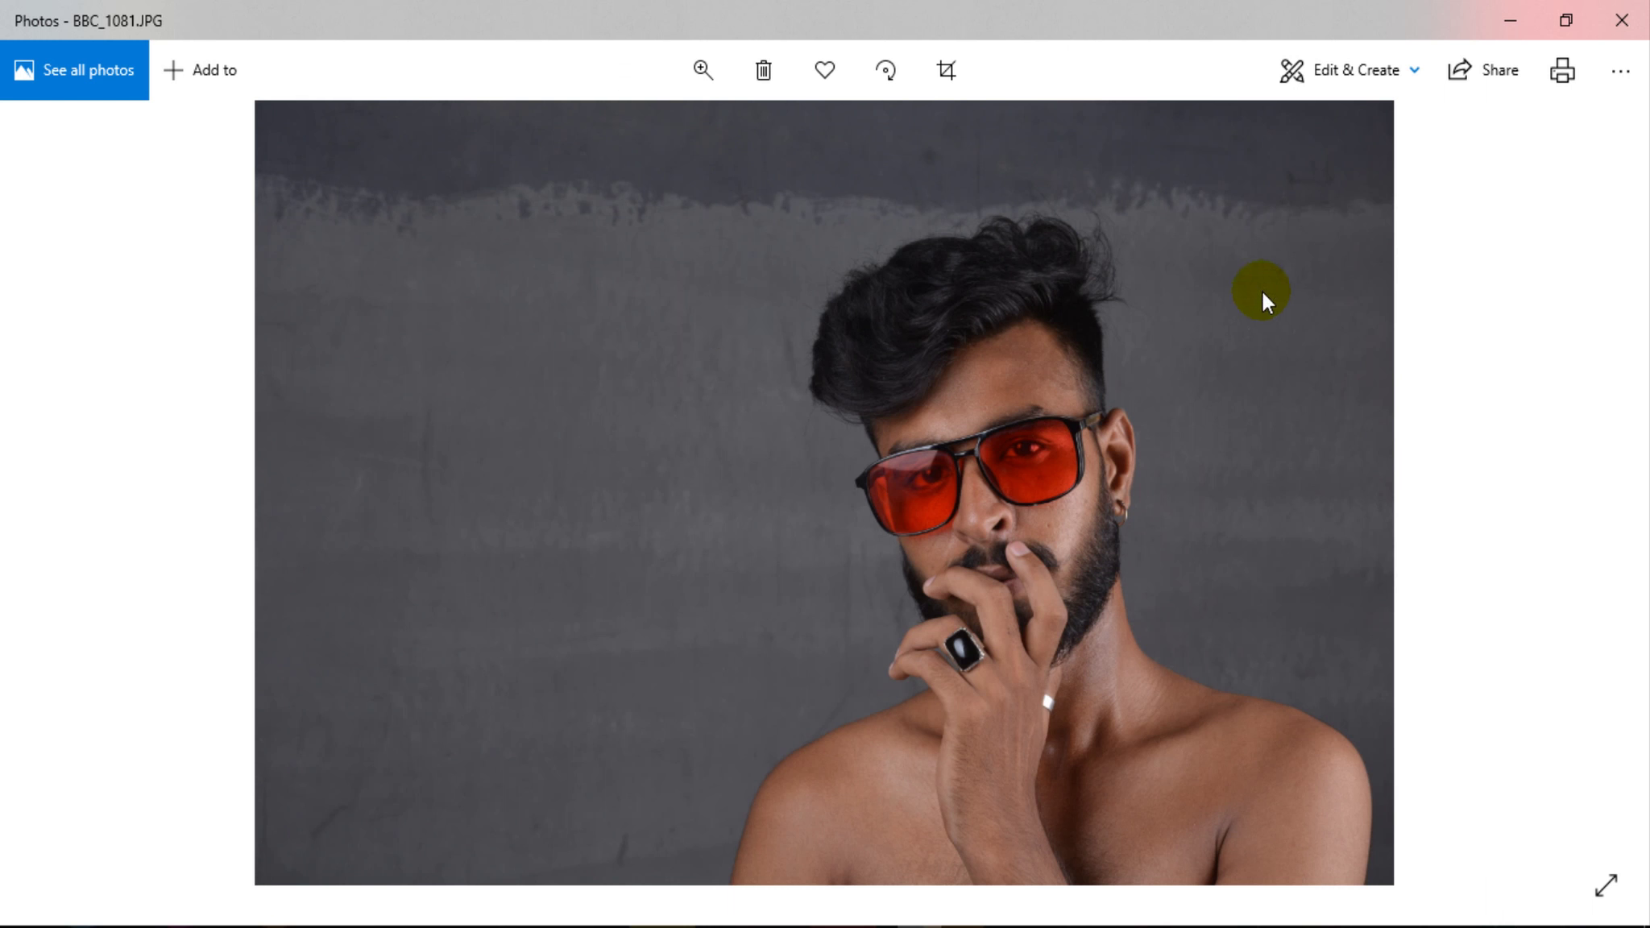
- Close the viewer and briefly check the PNG folder of claw scratches
{"action": "left_click", "coordinate": [1623, 20]}
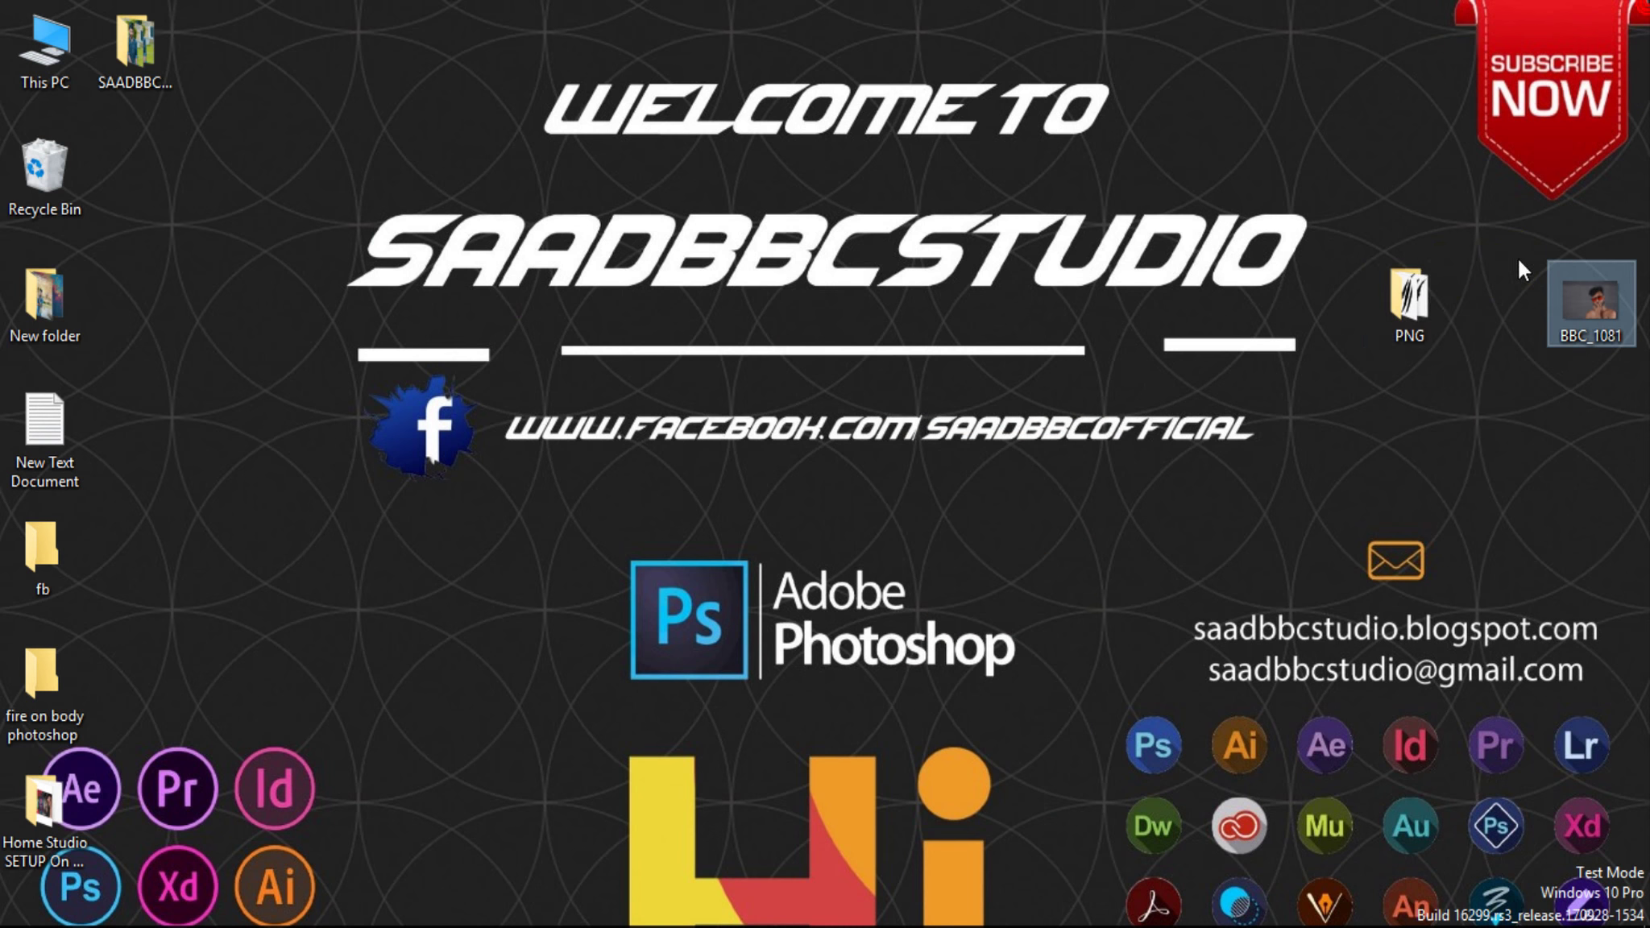
{"action": "double_click", "coordinate": [1433, 290]}
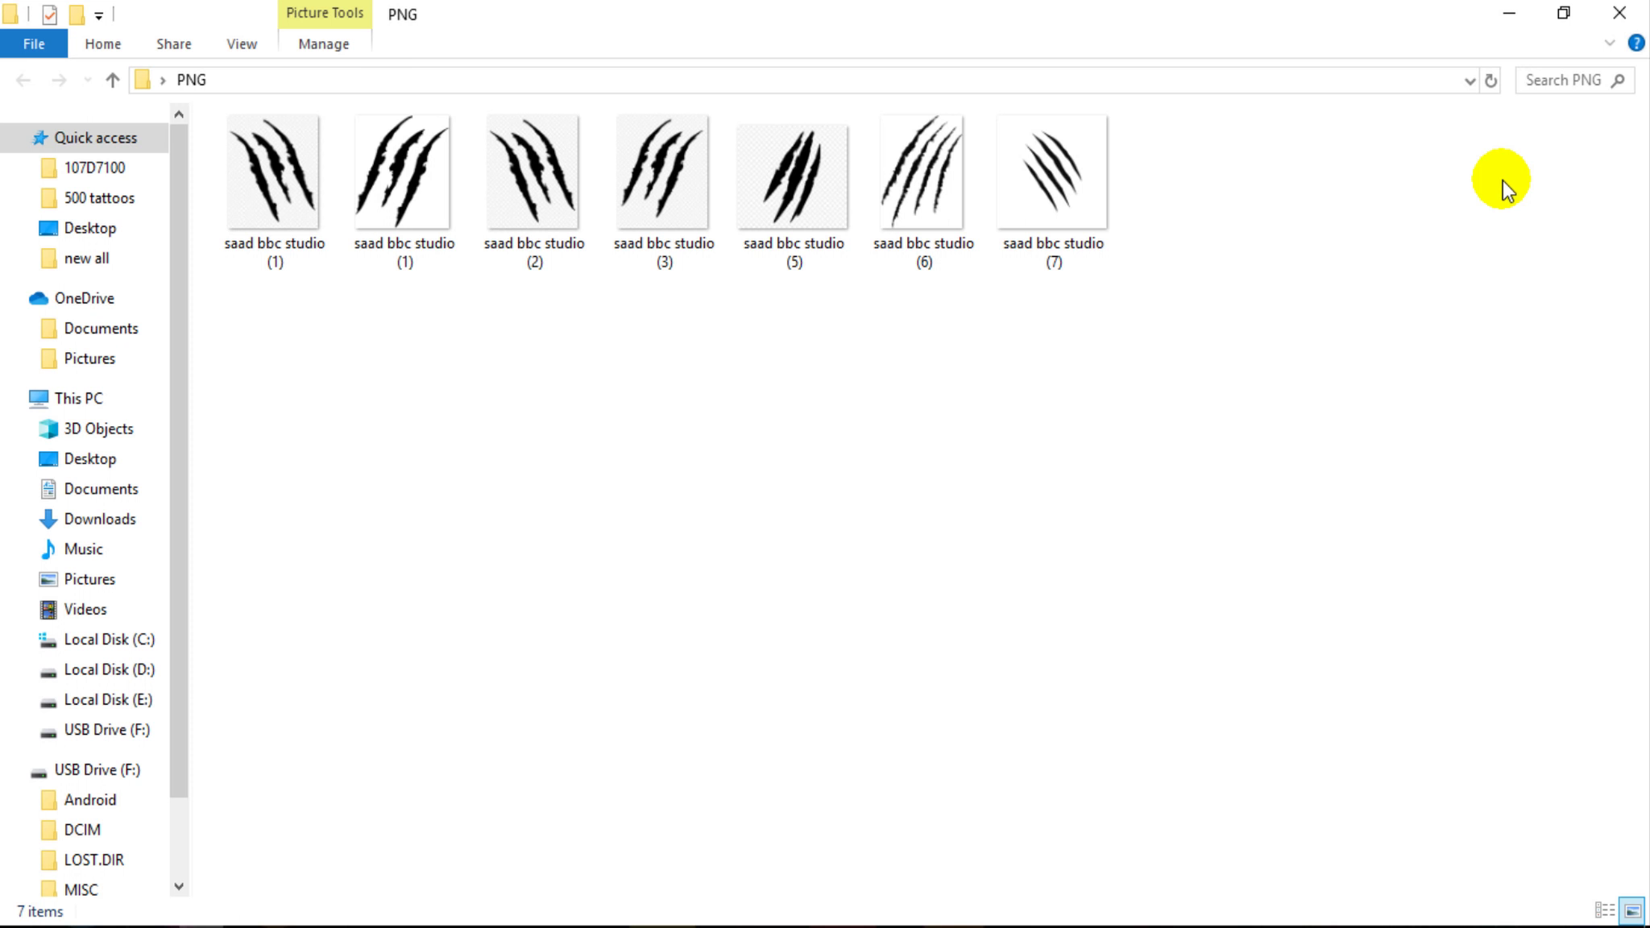
{"action": "left_click", "coordinate": [1619, 13]}
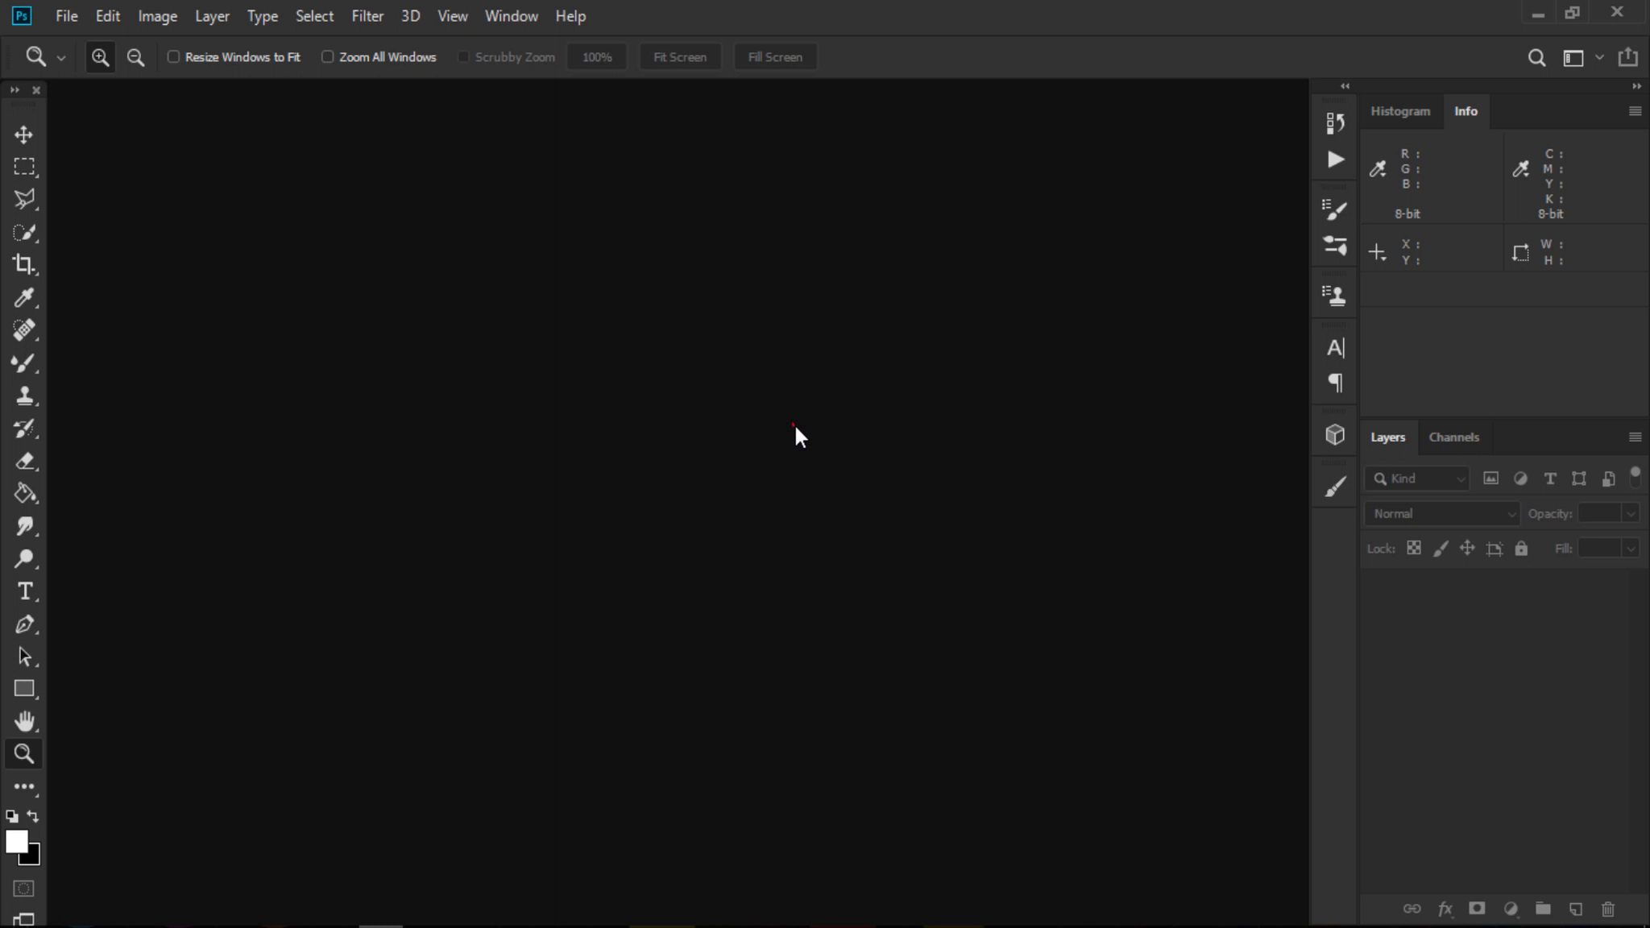
- Open the BBC_1081 photo in Photoshop
{"action": "left_click", "coordinate": [1425, 34]}
{"action": "double_click", "coordinate": [822, 478]}
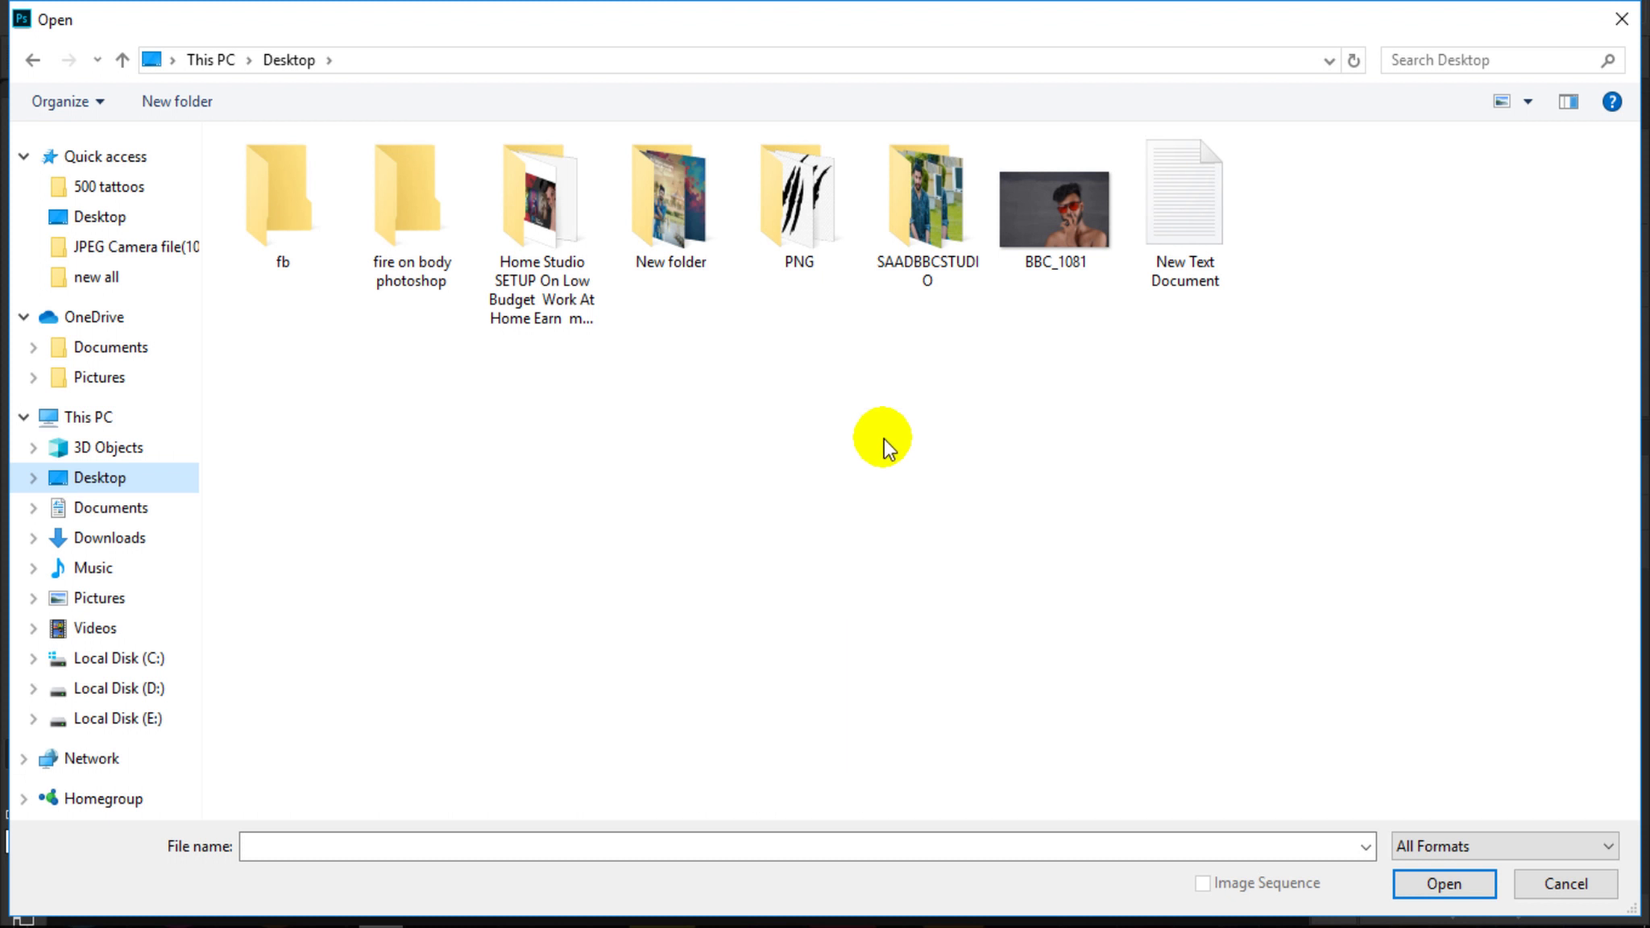
{"action": "left_click", "coordinate": [1076, 219]}
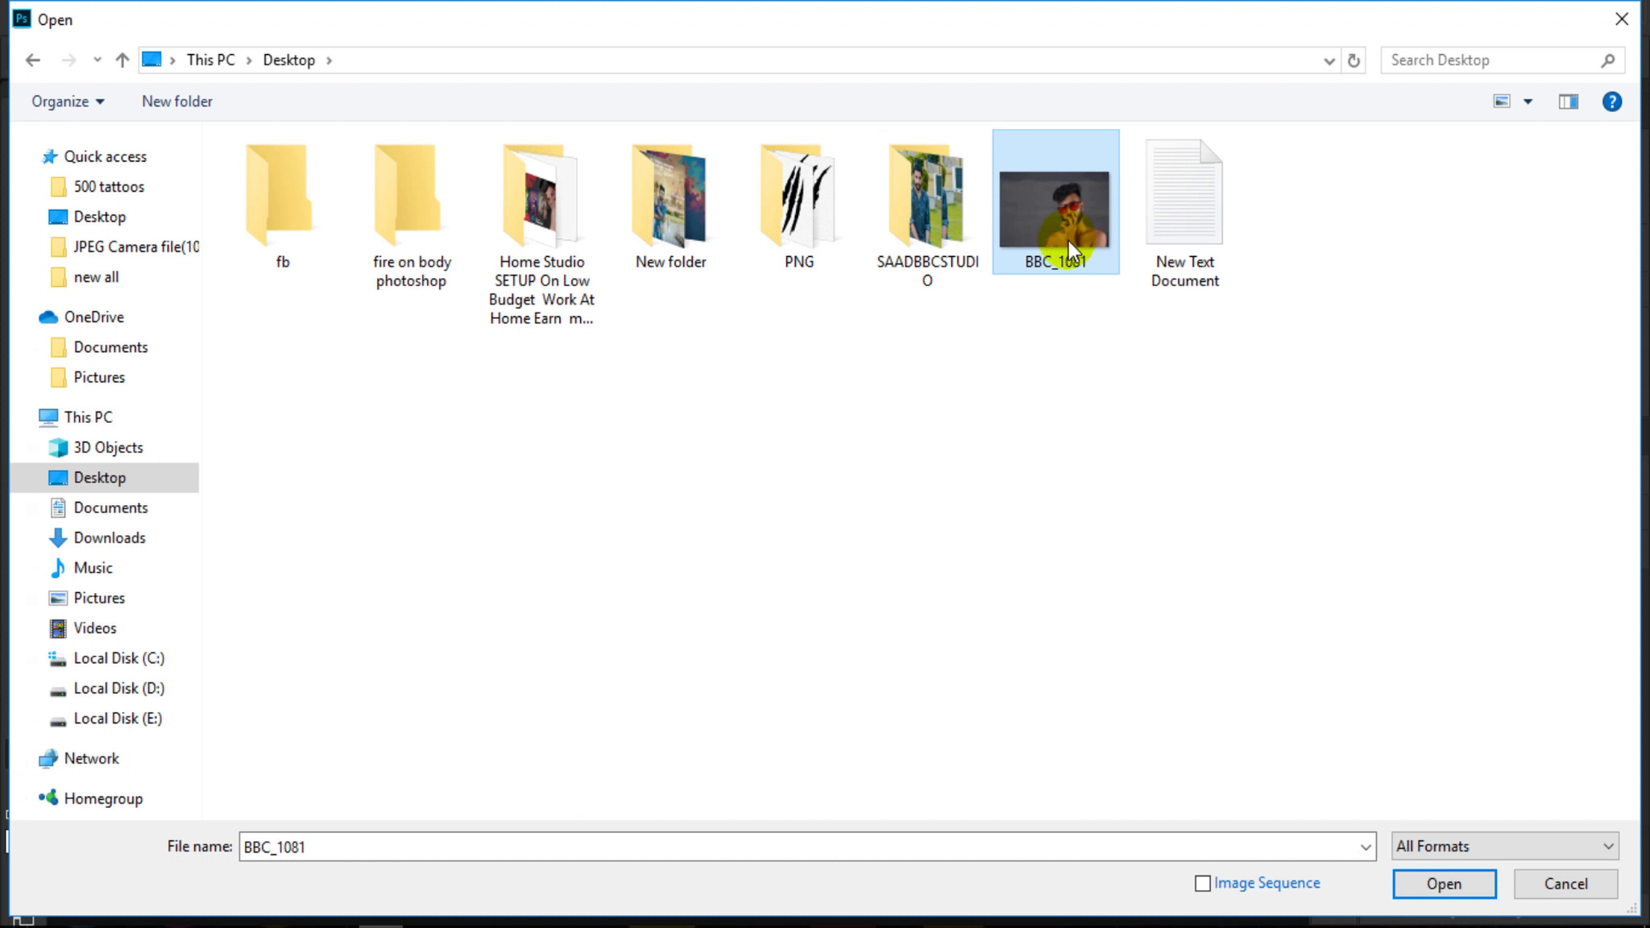
{"action": "double_click", "coordinate": [1068, 240]}
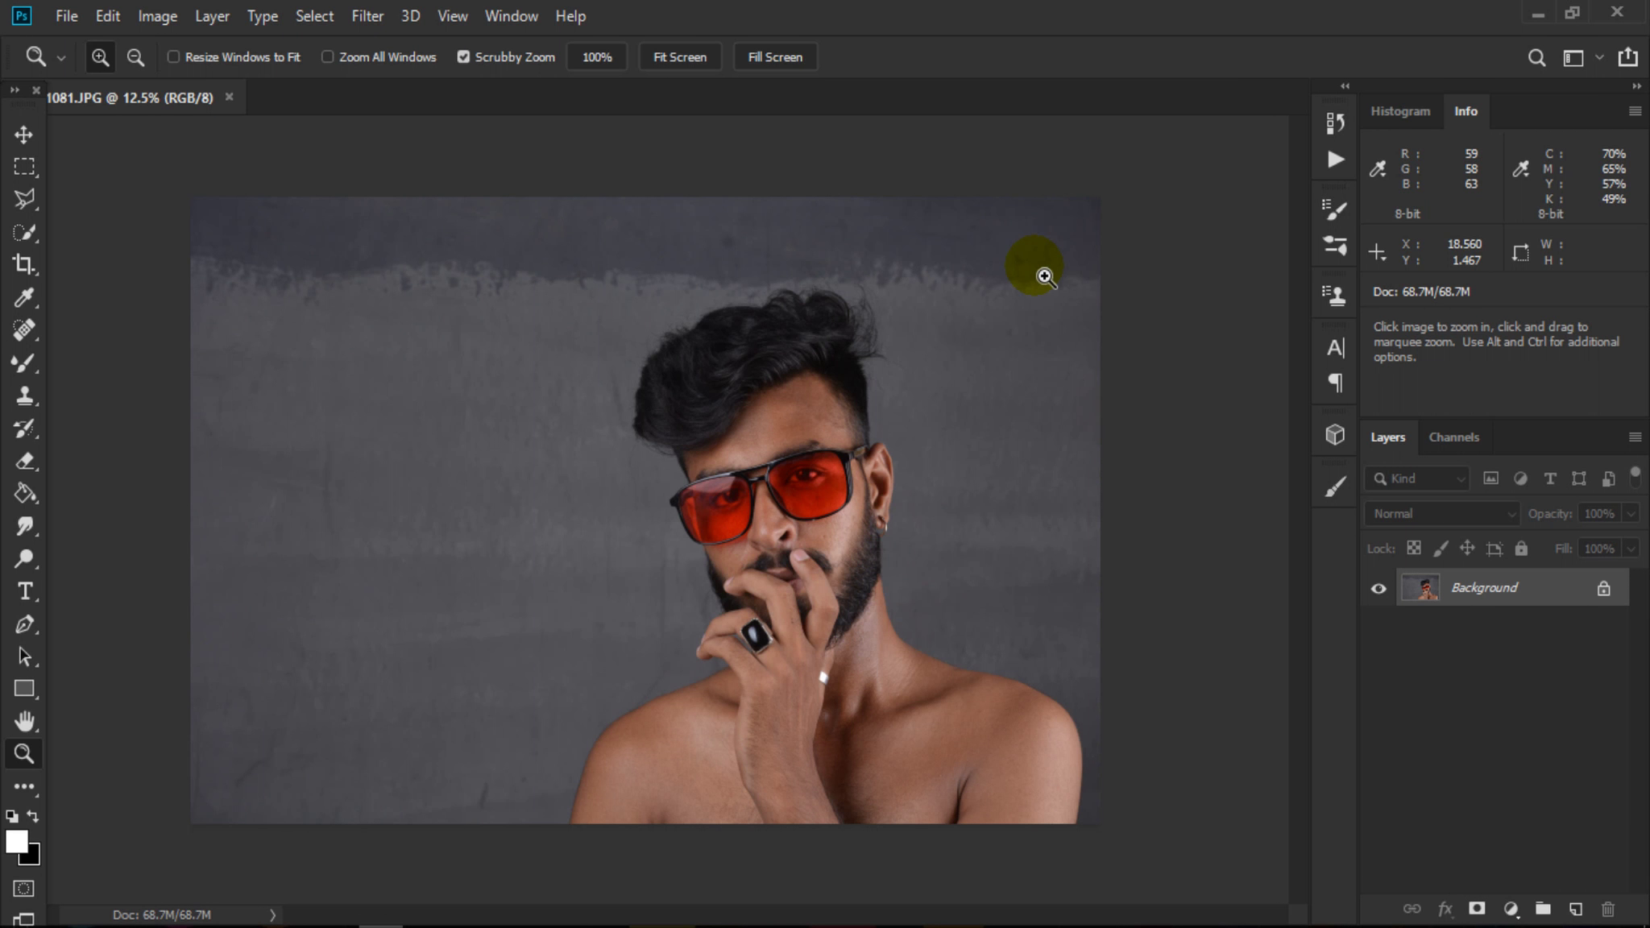
- Zoom in around the glasses, then fit the whole image in the window
{"action": "left_click_drag", "start_coordinate": [772, 450], "coordinate": [897, 723]}
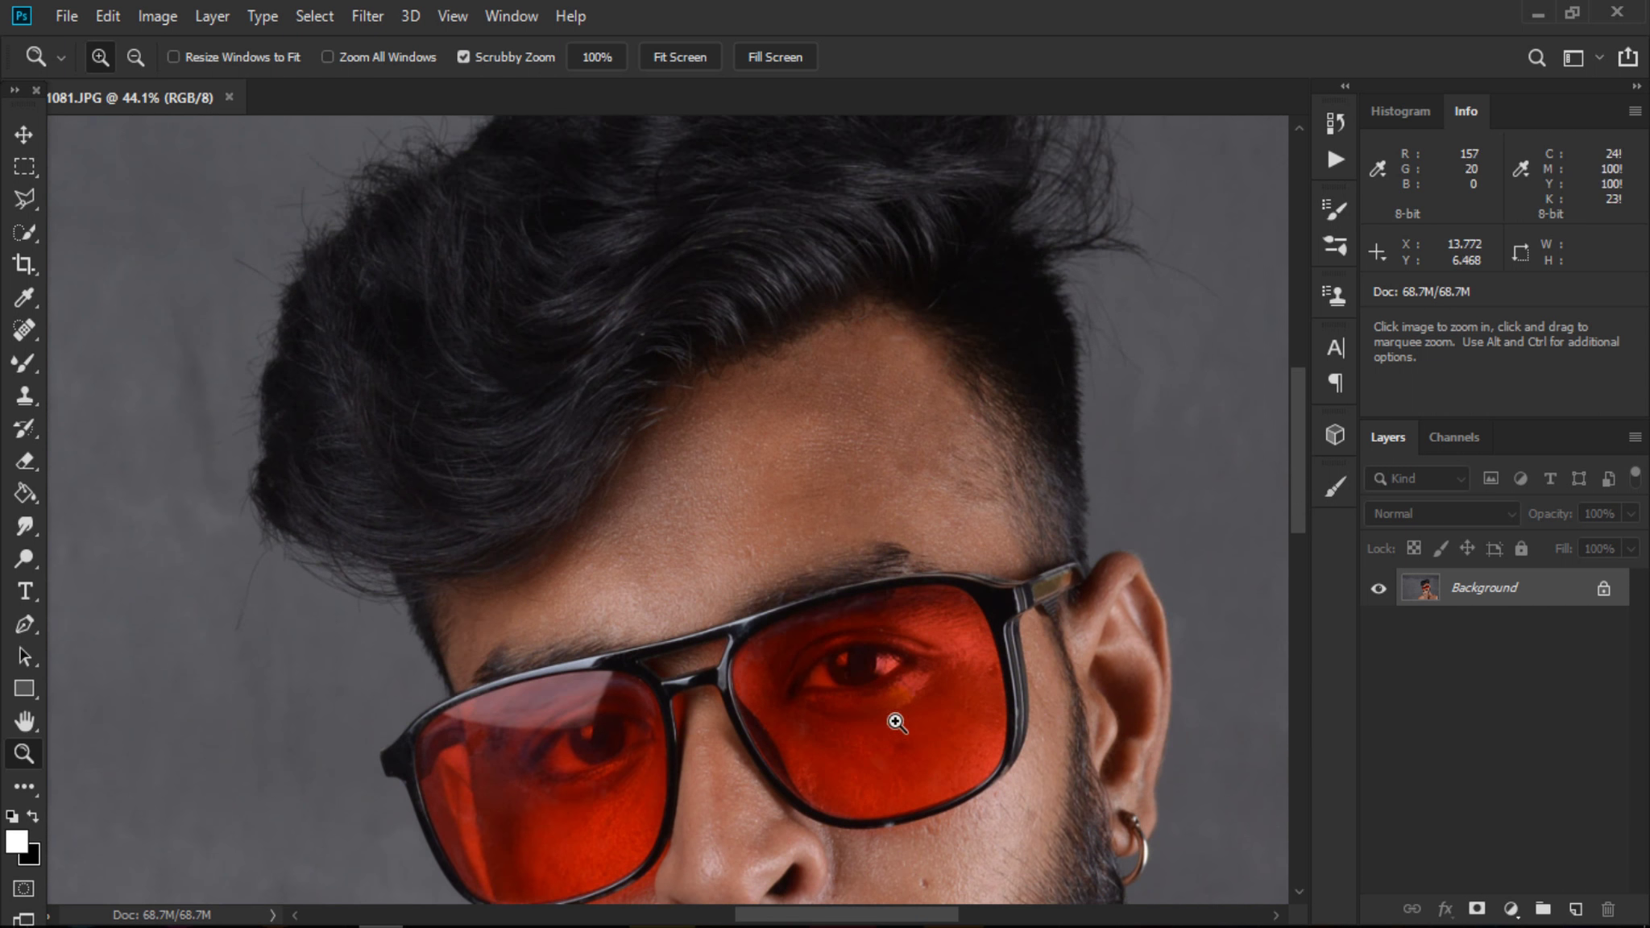
{"action": "left_click", "coordinate": [818, 615], "text": "alt"}
{"action": "right_click", "coordinate": [818, 533]}
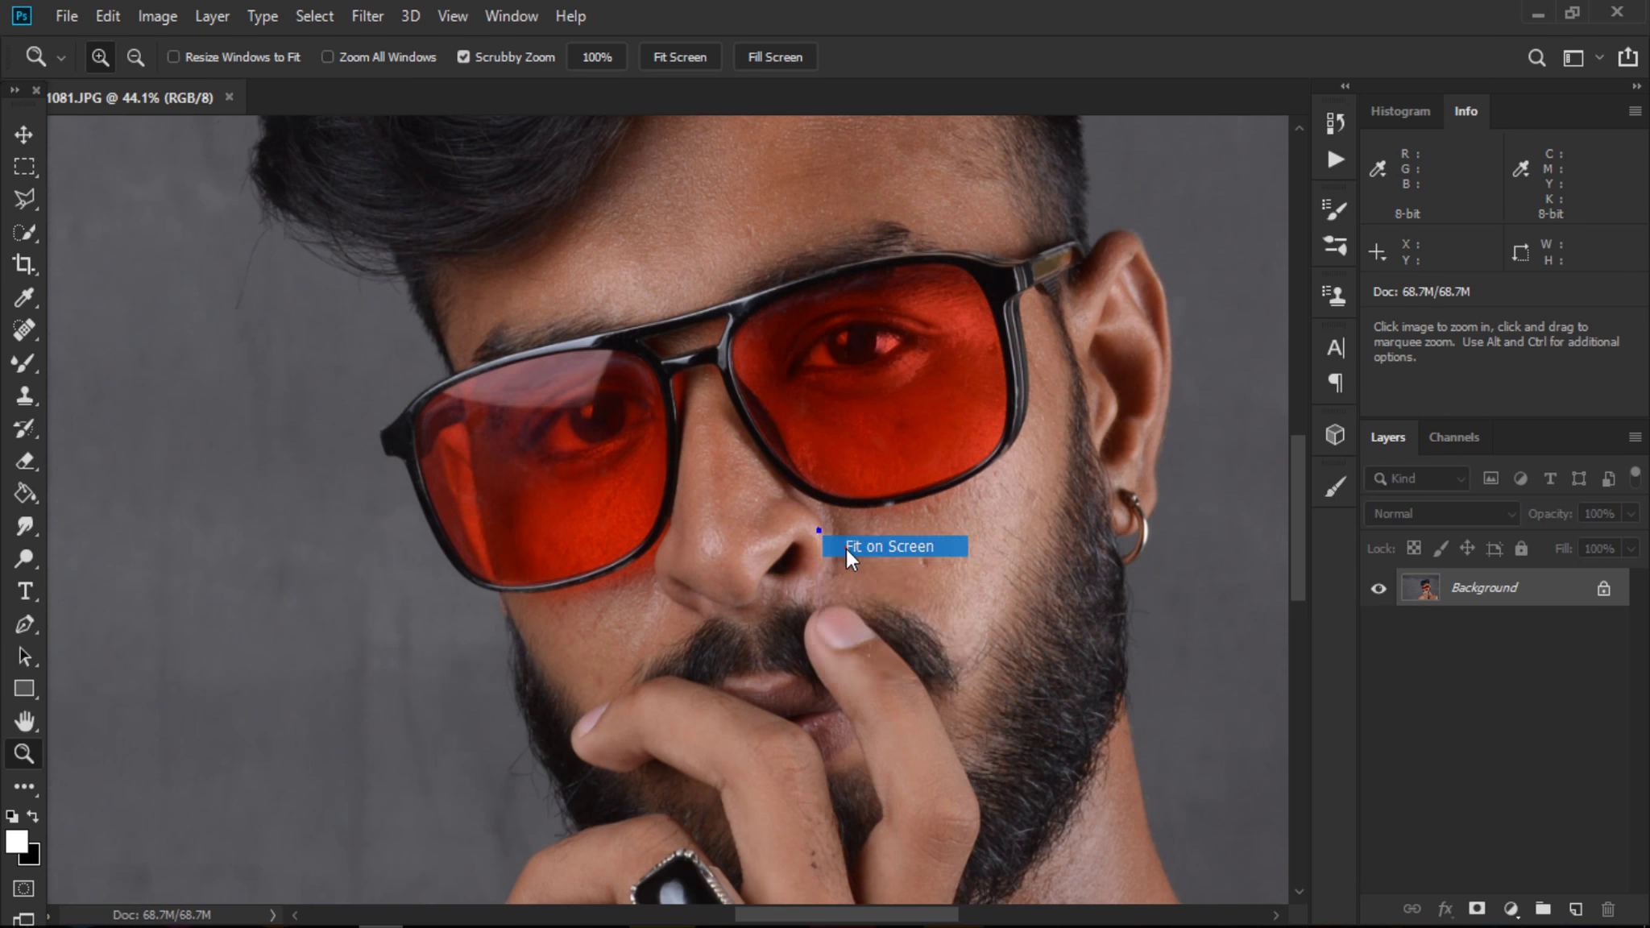
{"action": "left_click", "coordinate": [849, 554]}
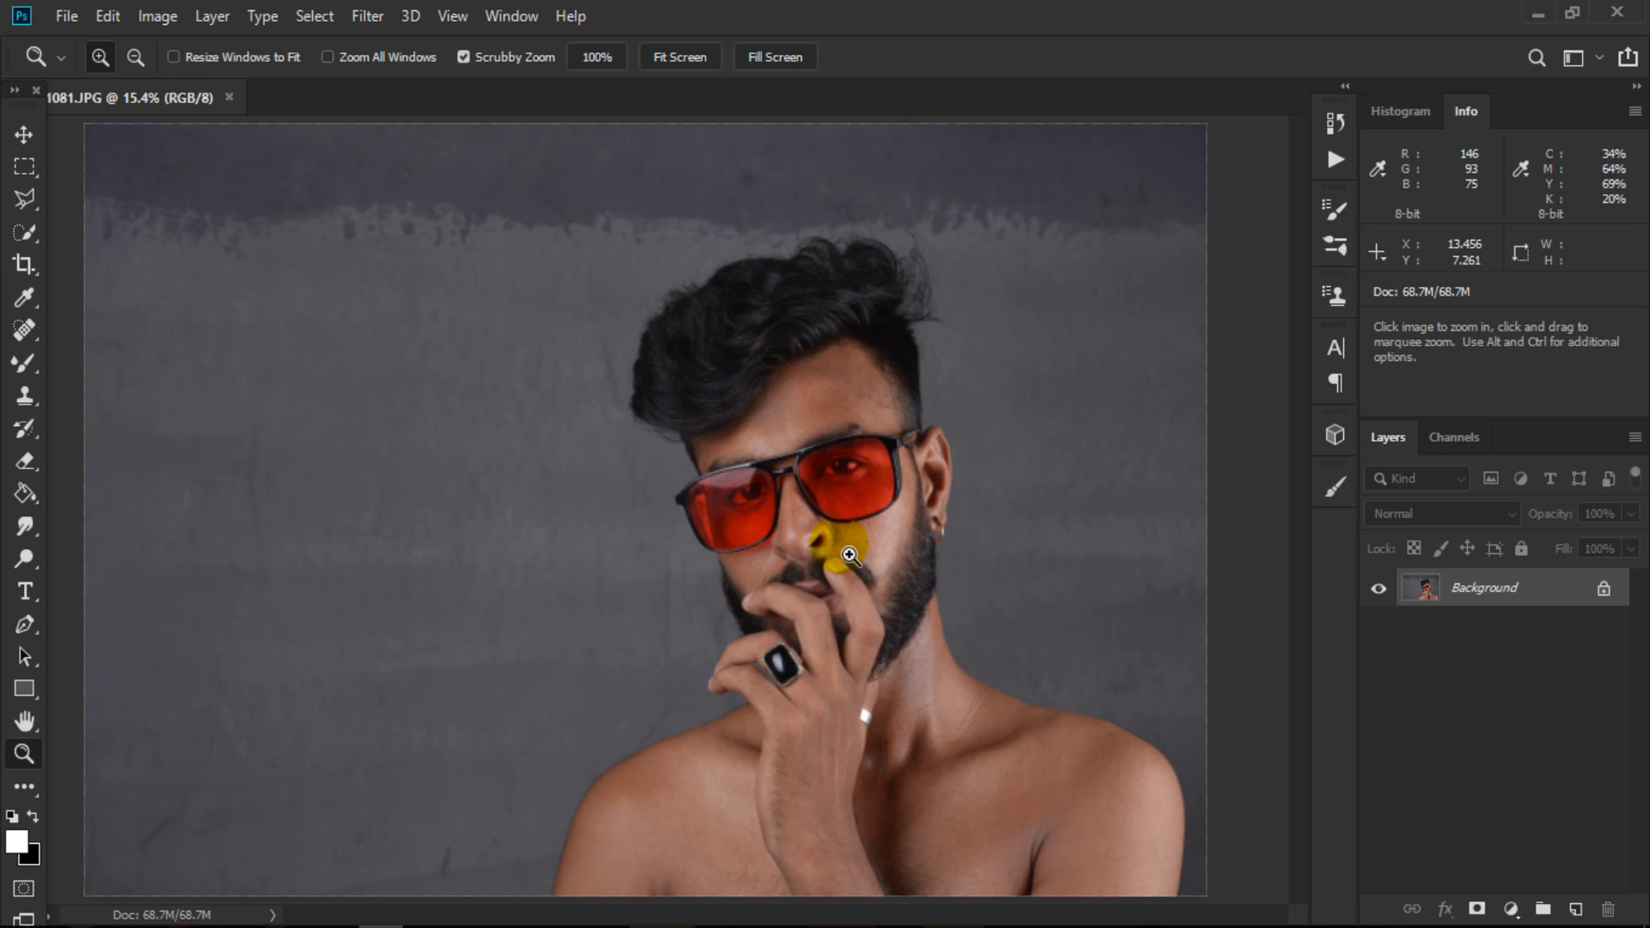
- Zoom close on the face and eyes and select the 700-px Content-Aware Spot Healing Brush
{"action": "left_click_drag", "start_coordinate": [792, 376], "coordinate": [880, 639]}
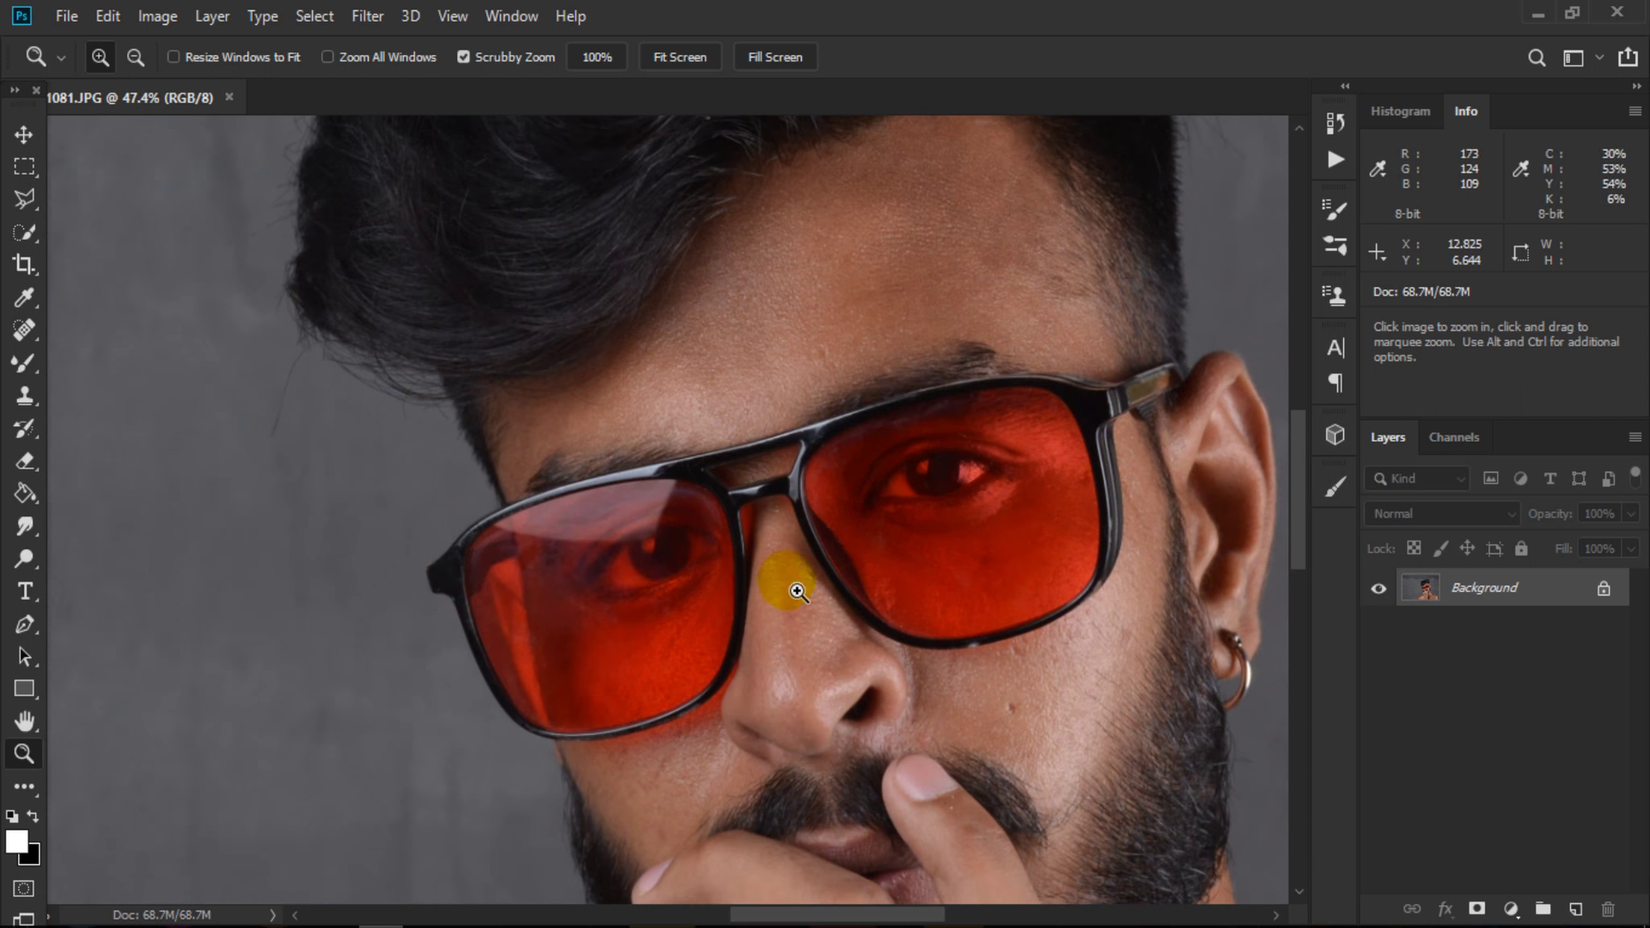
{"action": "left_click_drag", "start_coordinate": [788, 447], "coordinate": [821, 502]}
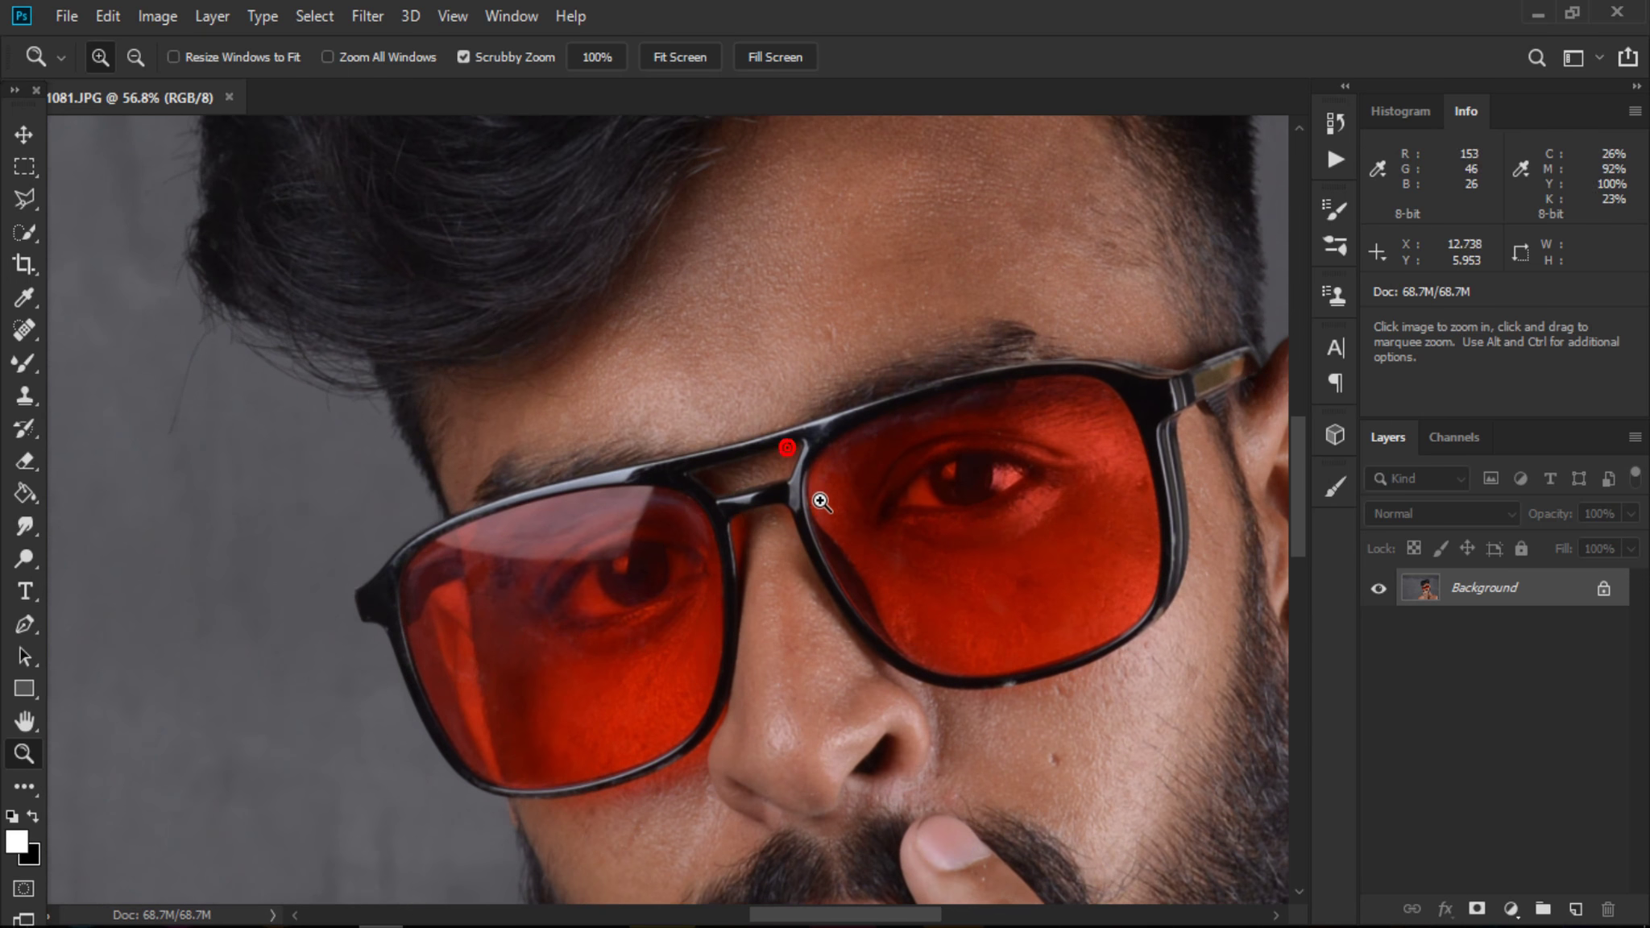
{"action": "left_click", "coordinate": [24, 330]}
{"action": "scroll", "coordinate": [1249, 637], "scroll_direction": "down", "scroll_amount": 2}
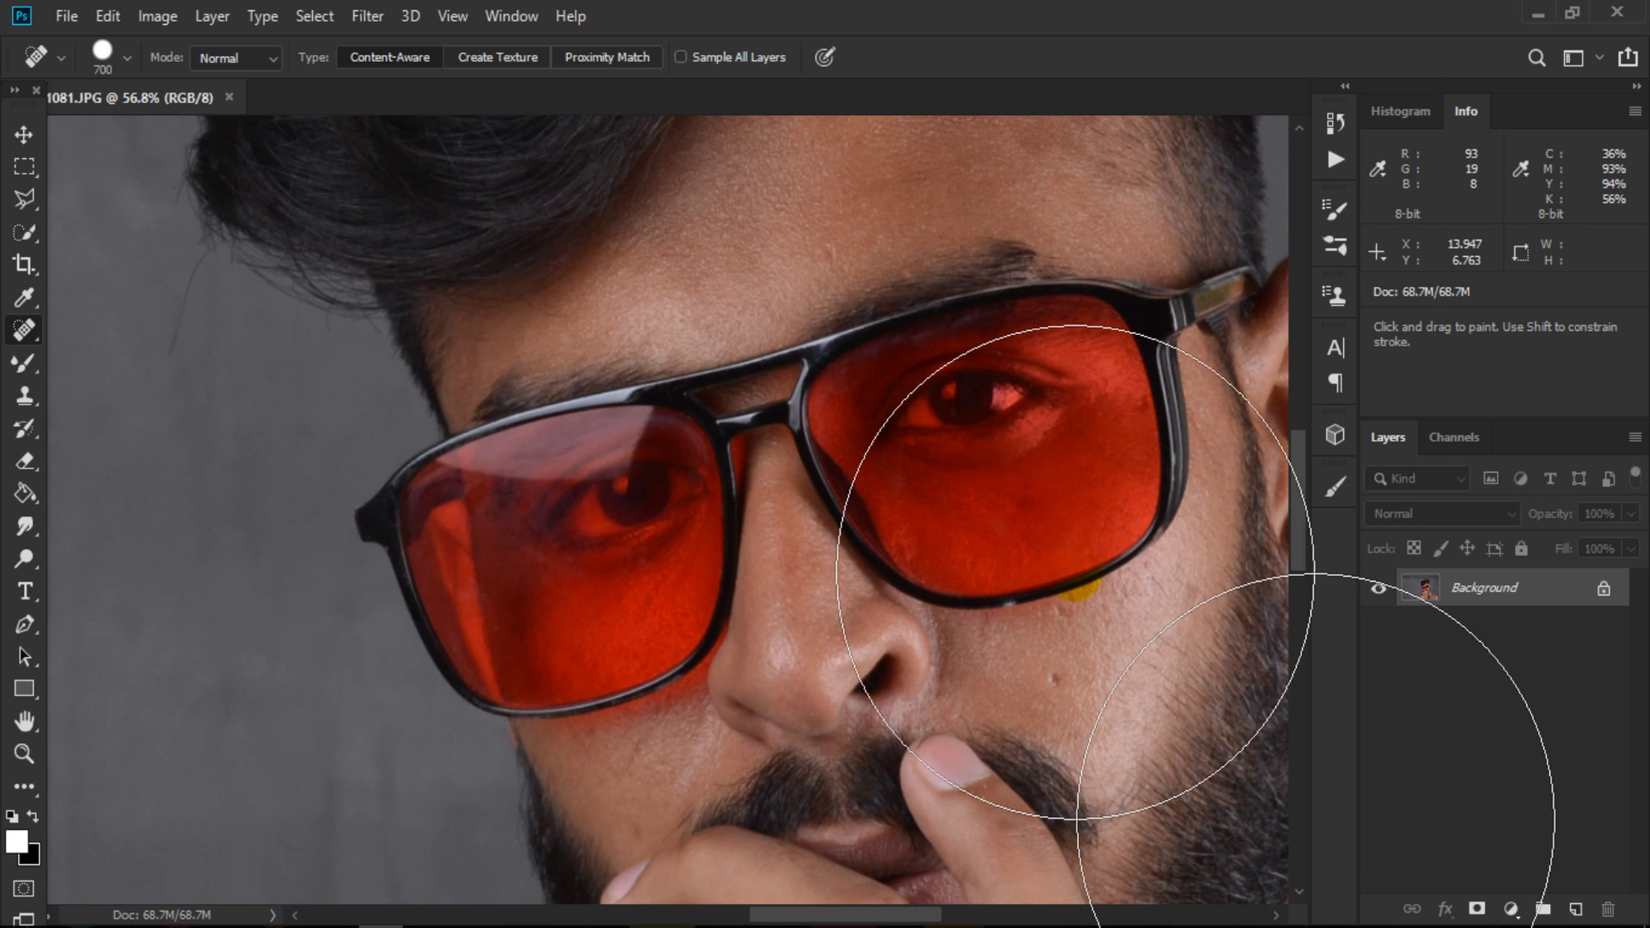
- Shrink the Spot Healing Brush to 40 px and remove the cheek mole
{"action": "left_click", "coordinate": [1056, 679]}
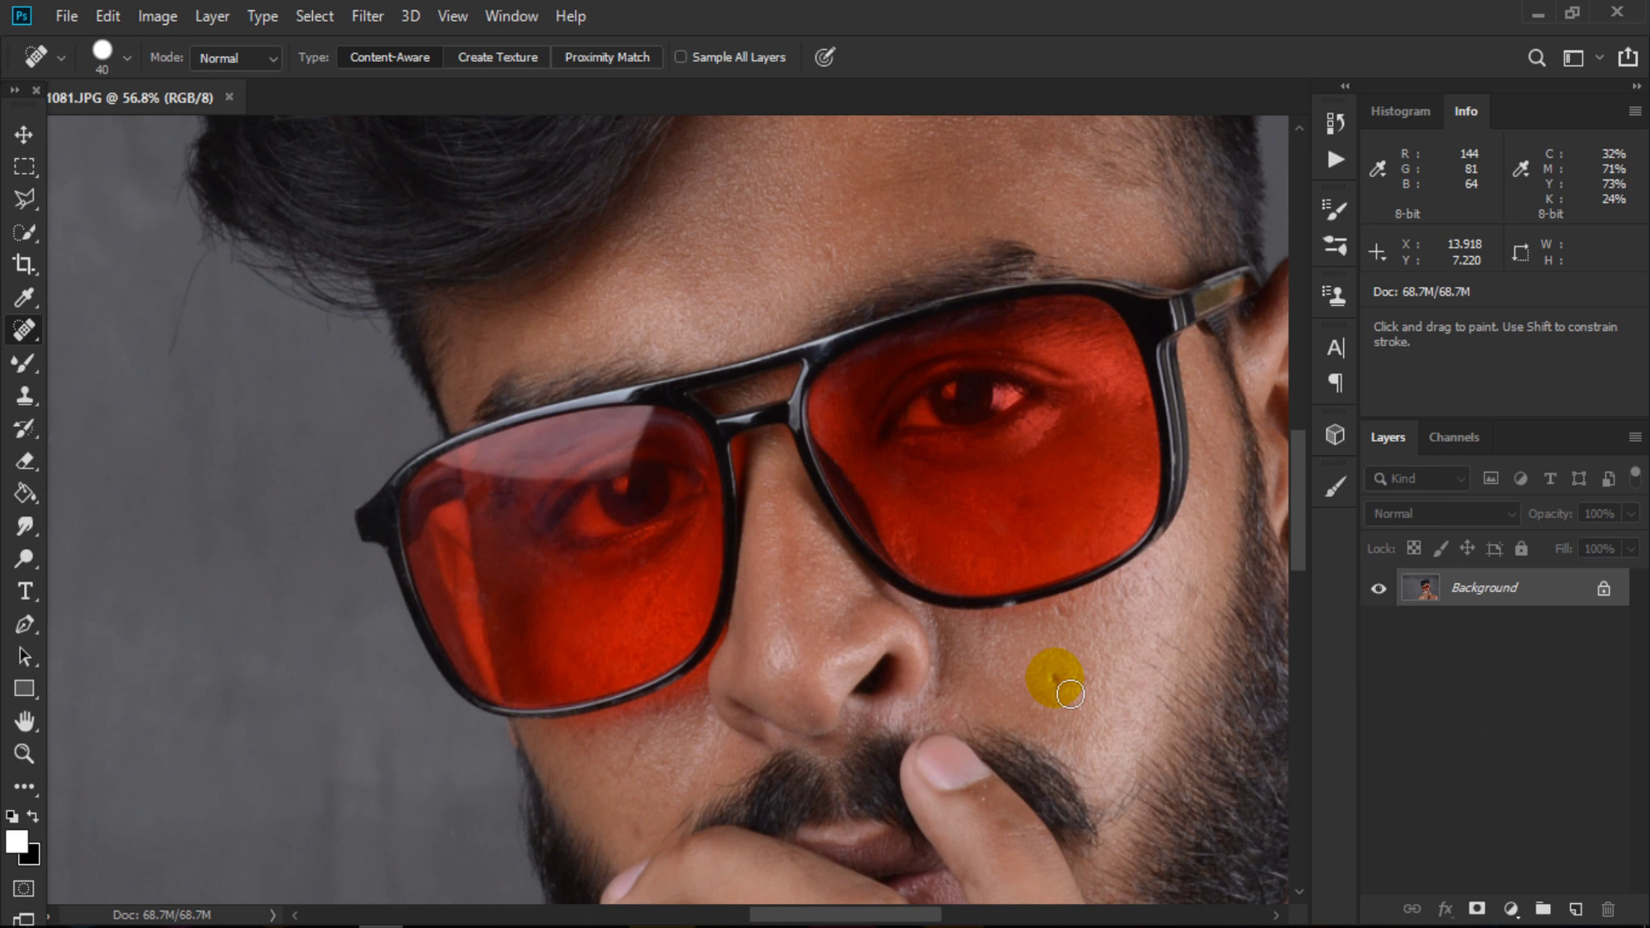
{"action": "left_click", "coordinate": [1064, 613]}
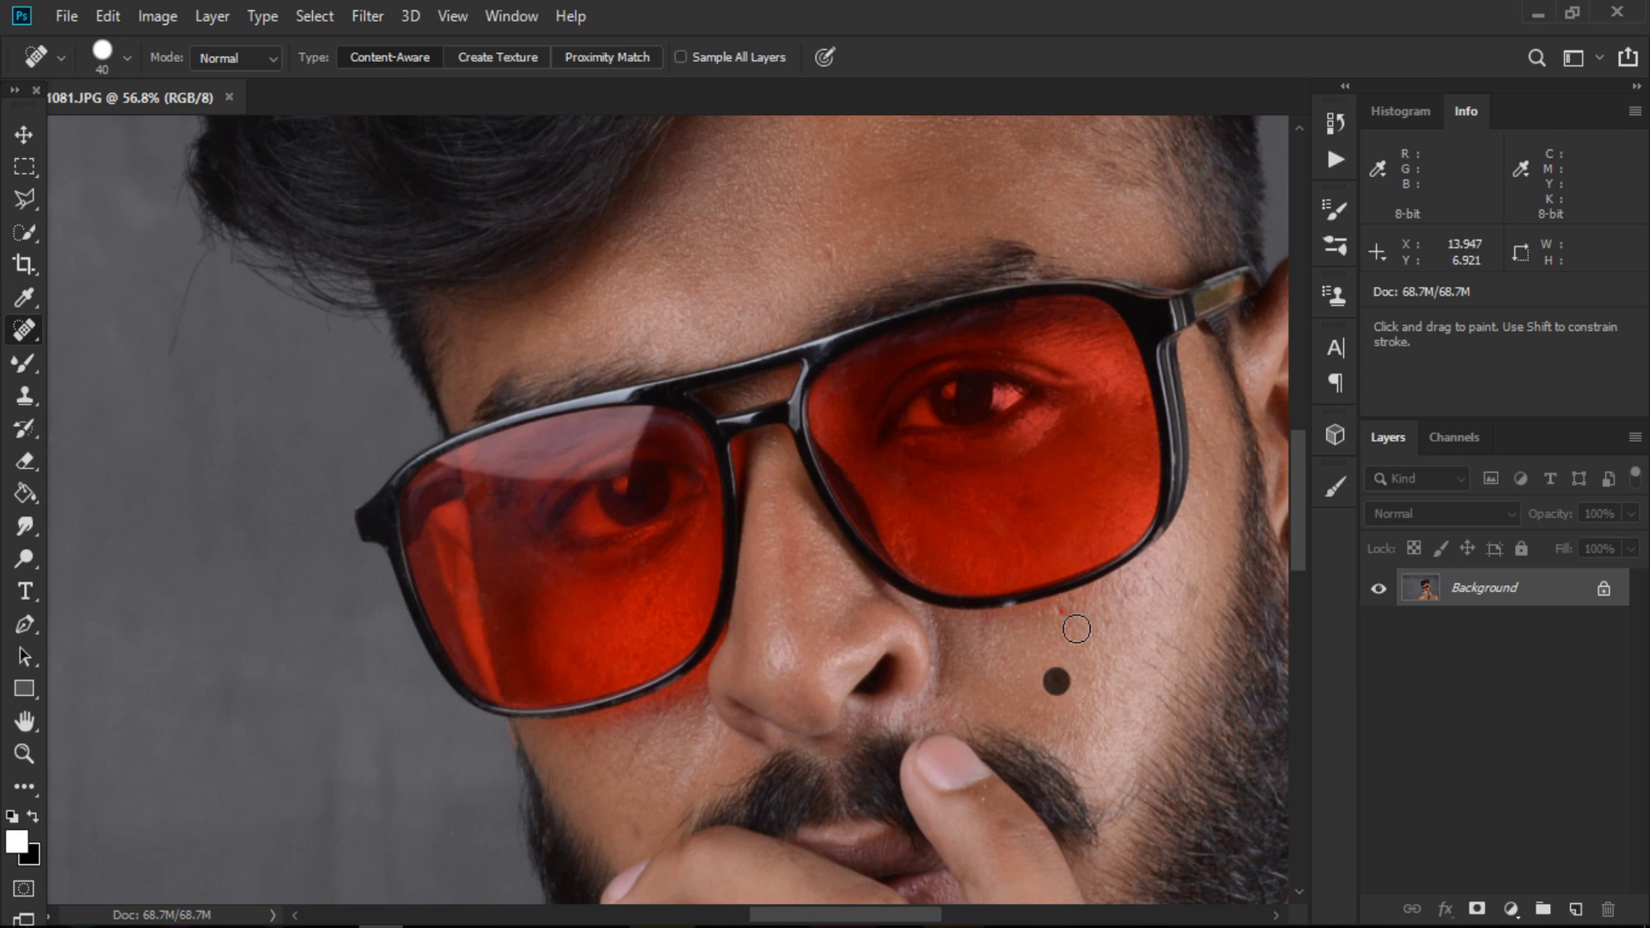
{"action": "left_click", "coordinate": [1056, 682]}
{"action": "key", "text": "bracketright"}
{"action": "left_click_drag", "start_coordinate": [1191, 585], "coordinate": [1193, 605]}
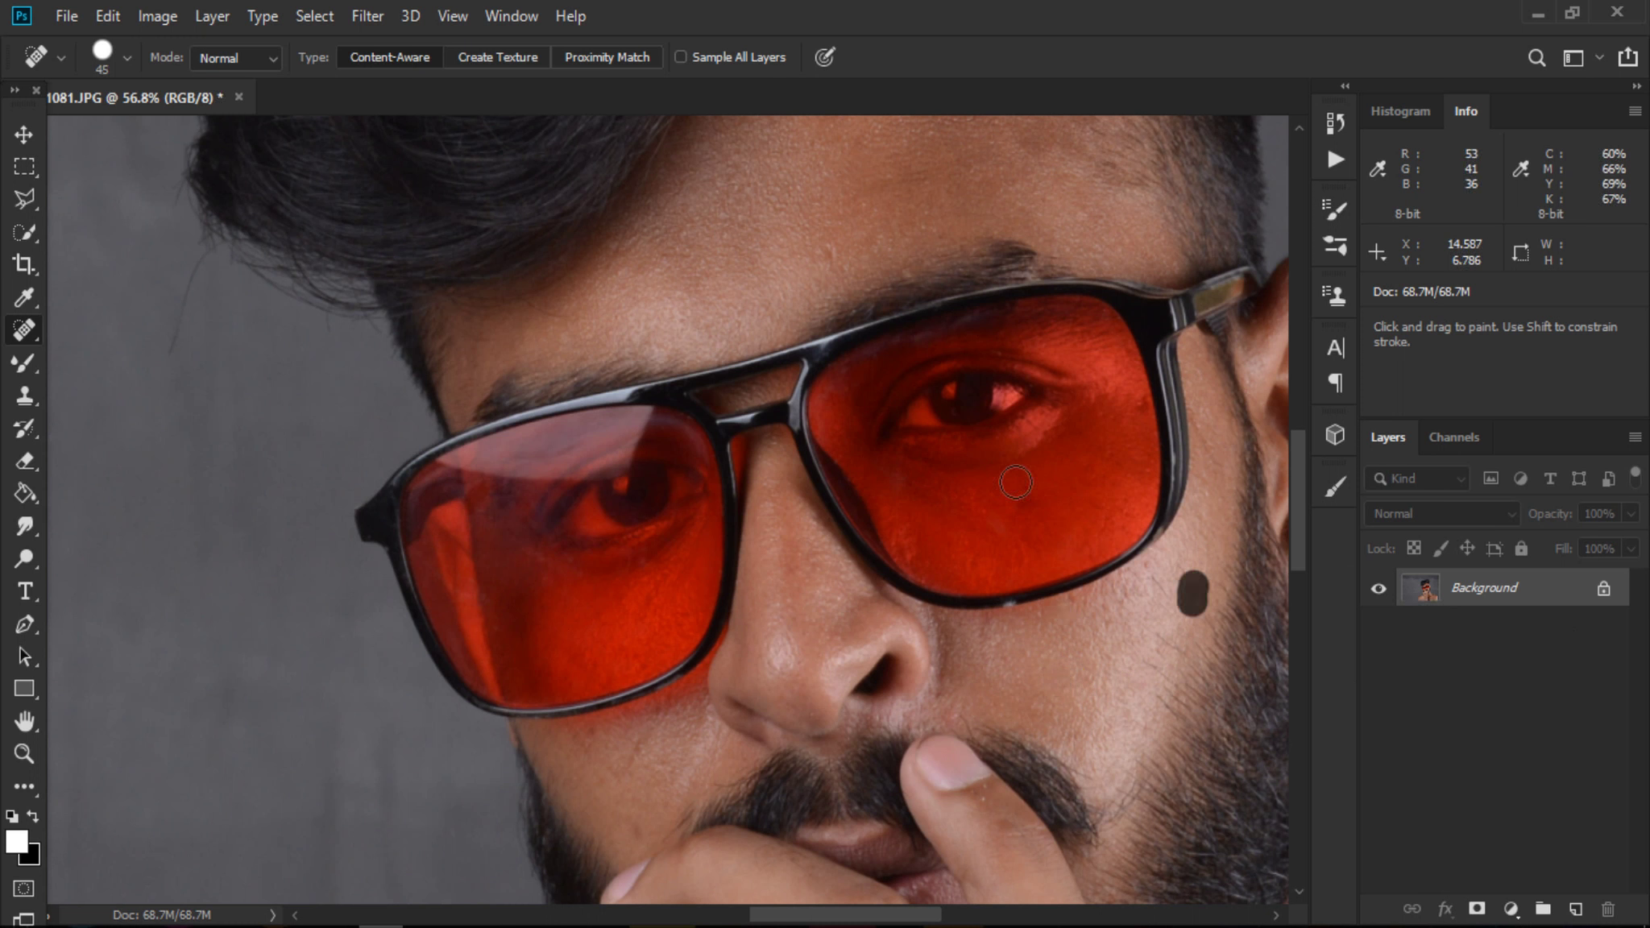
- Heal two small blemishes beside the glasses lens
{"action": "scroll", "coordinate": [840, 265], "scroll_direction": "up", "scroll_amount": 3}
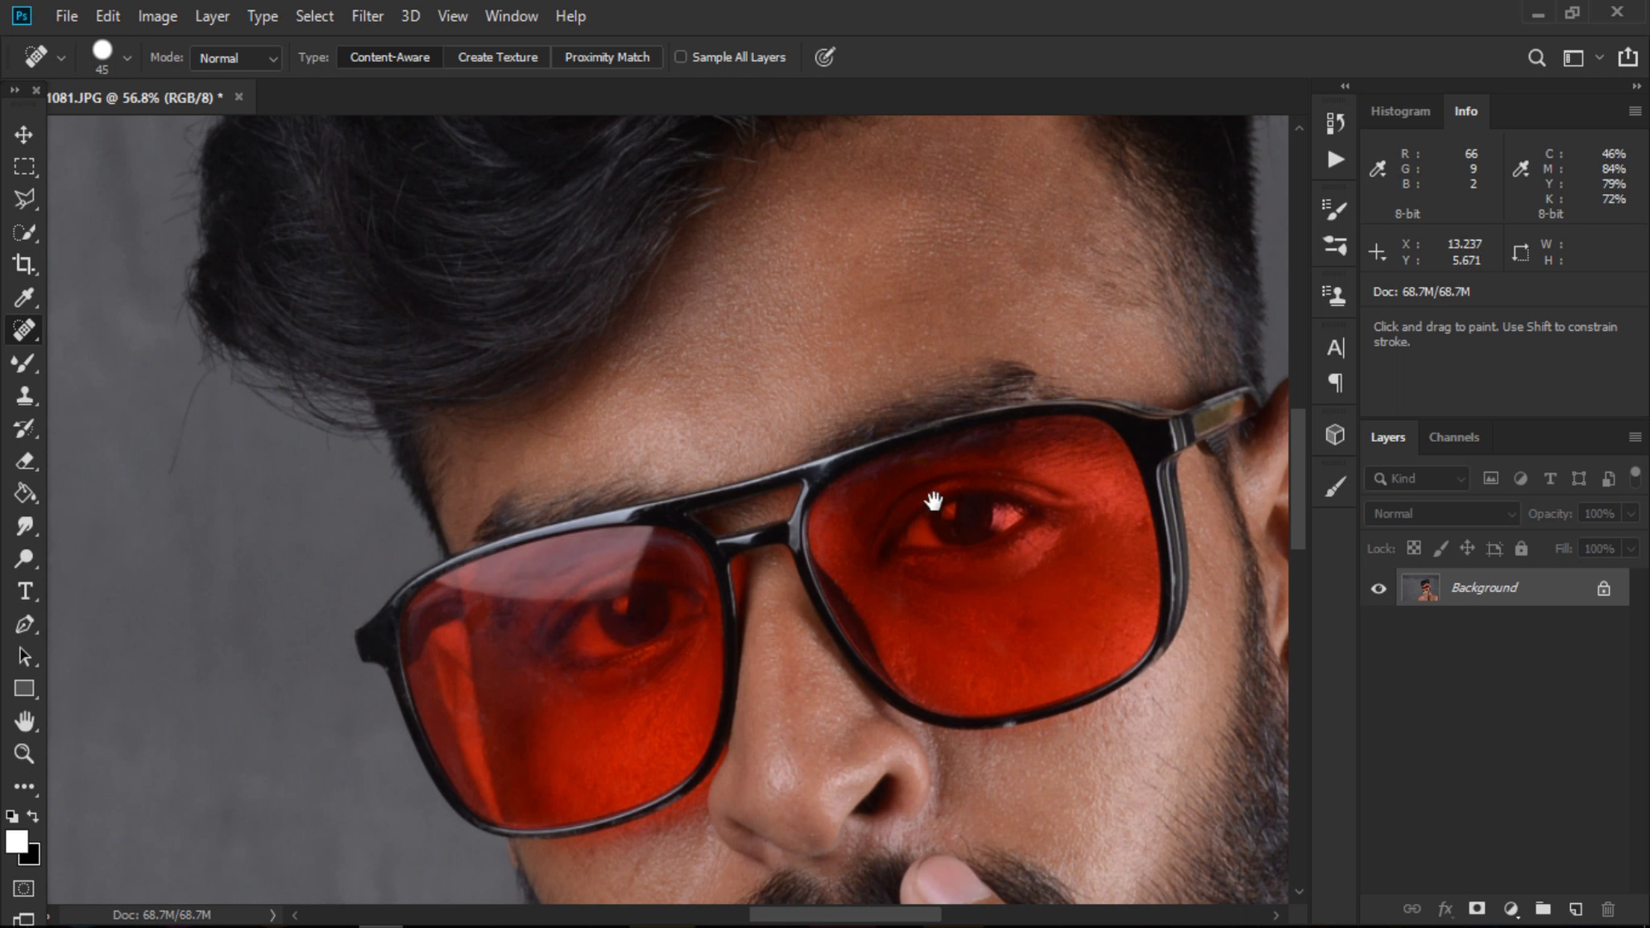
{"action": "scroll", "coordinate": [896, 591], "scroll_direction": "down", "scroll_amount": 1}
{"action": "left_click_drag", "start_coordinate": [872, 280], "coordinate": [870, 265]}
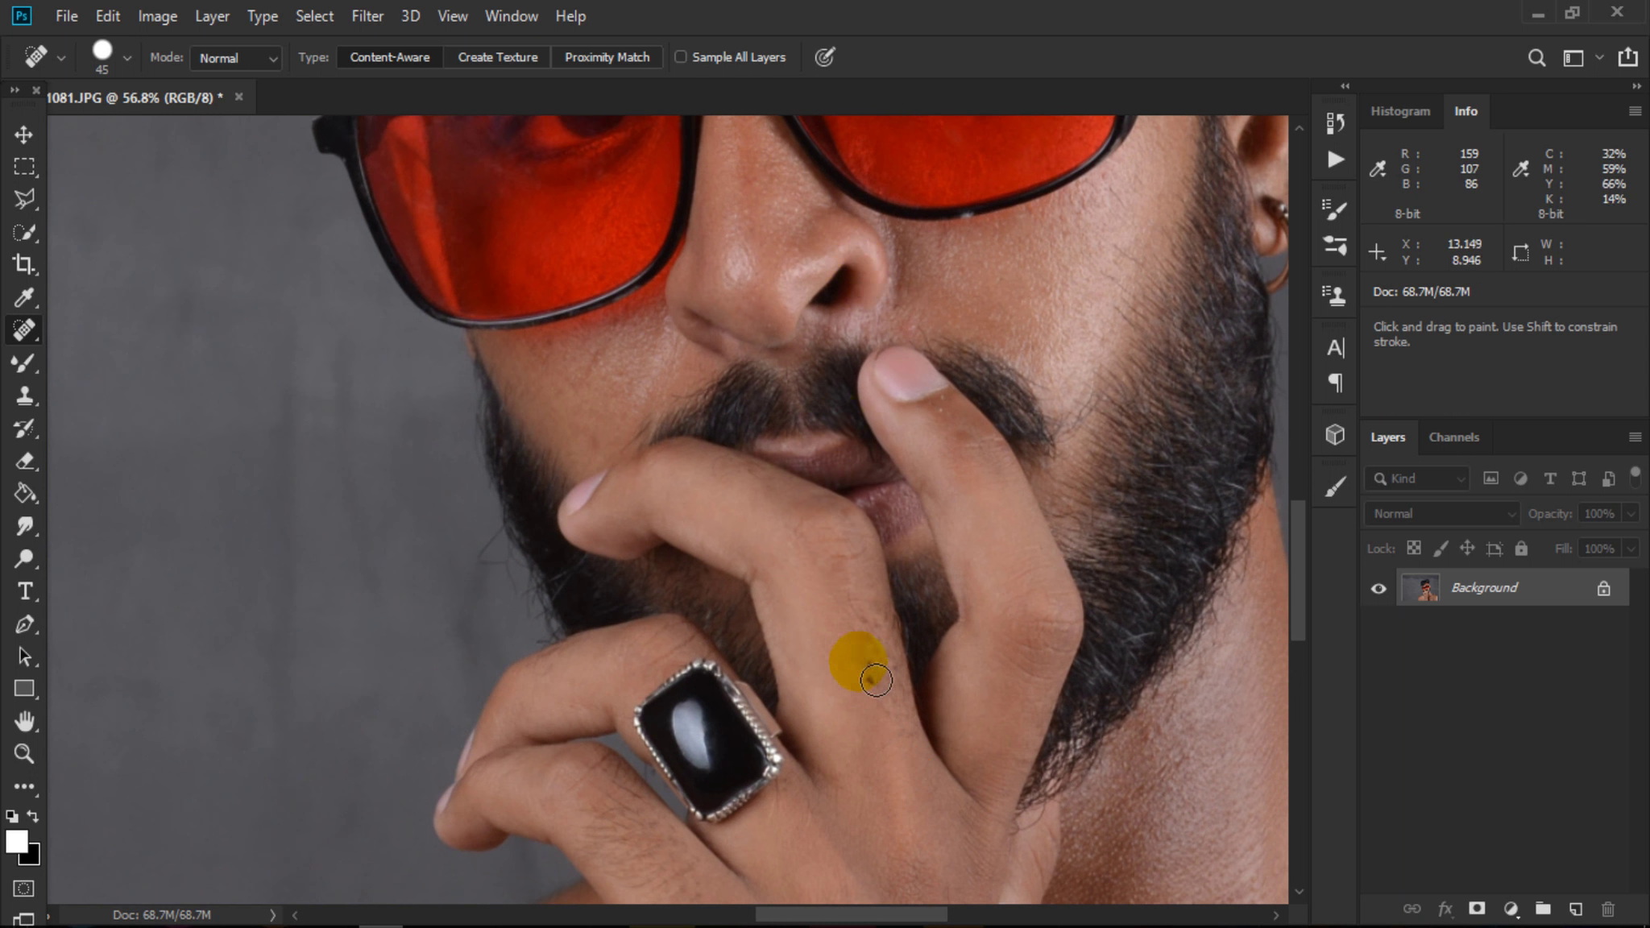
{"action": "key", "text": "bracketleft"}
{"action": "mouse_move", "coordinate": [959, 624]}
{"action": "left_mouse_down"}
{"action": "mouse_move", "coordinate": [674, 265]}
{"action": "mouse_move", "coordinate": [1307, 129]}
{"action": "mouse_move", "coordinate": [748, 728]}
{"action": "mouse_move", "coordinate": [700, 376]}
{"action": "mouse_move", "coordinate": [730, 471]}
{"action": "left_mouse_up"}
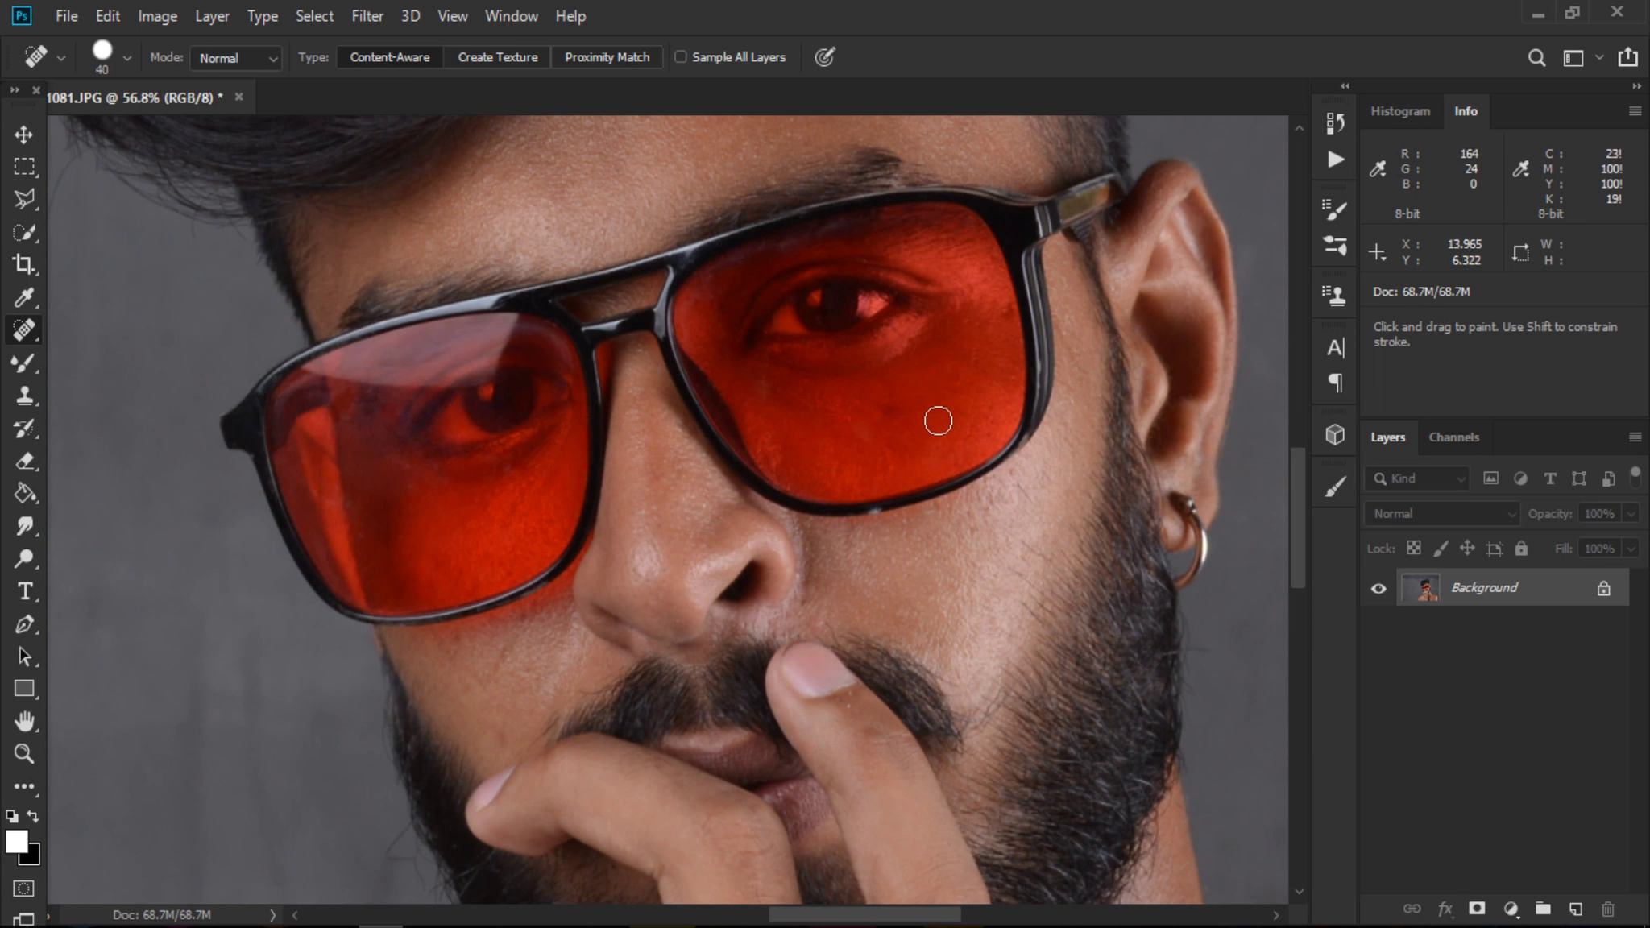
{"action": "left_click", "coordinate": [889, 413]}
{"action": "left_click", "coordinate": [999, 313]}
- Heal the spots at the hairline, on the forehead and on the brow above the glasses
{"action": "left_click_drag", "start_coordinate": [954, 412], "coordinate": [725, 651]}
{"action": "left_click", "coordinate": [906, 145]}
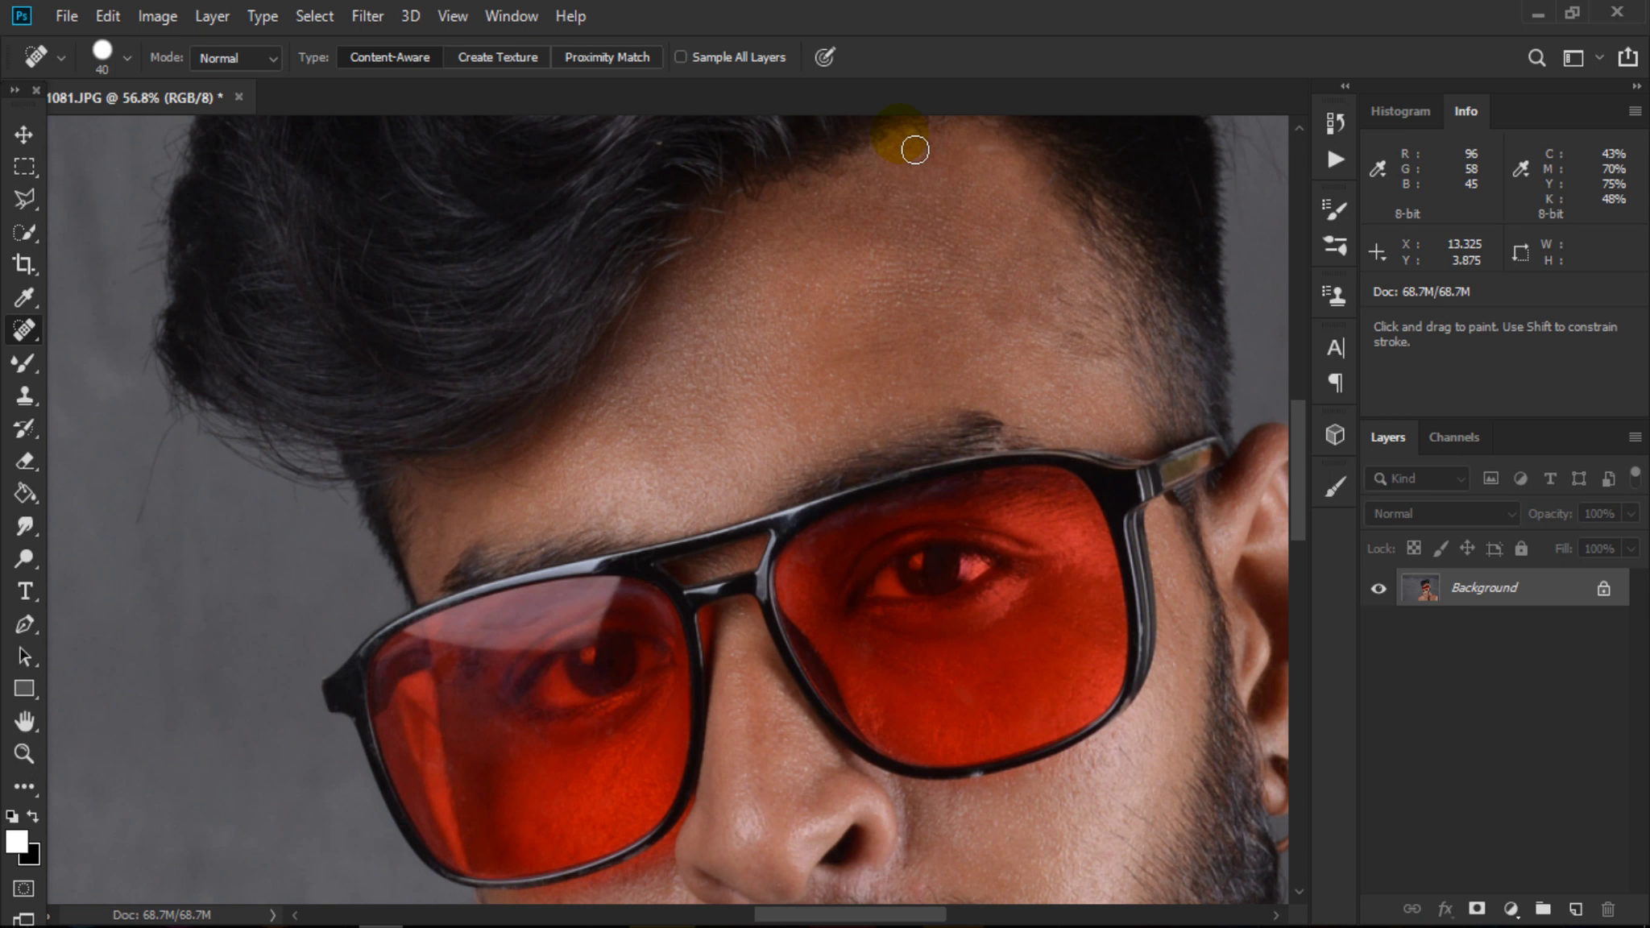
{"action": "left_click", "coordinate": [838, 281]}
{"action": "left_click", "coordinate": [893, 387]}
{"action": "left_click", "coordinate": [25, 330]}
{"action": "left_click", "coordinate": [887, 469]}
- Heal the blemishes under and beside the nose and across the left cheek
{"action": "scroll", "coordinate": [870, 553], "scroll_direction": "down", "scroll_amount": 5}
{"action": "left_click", "coordinate": [933, 586]}
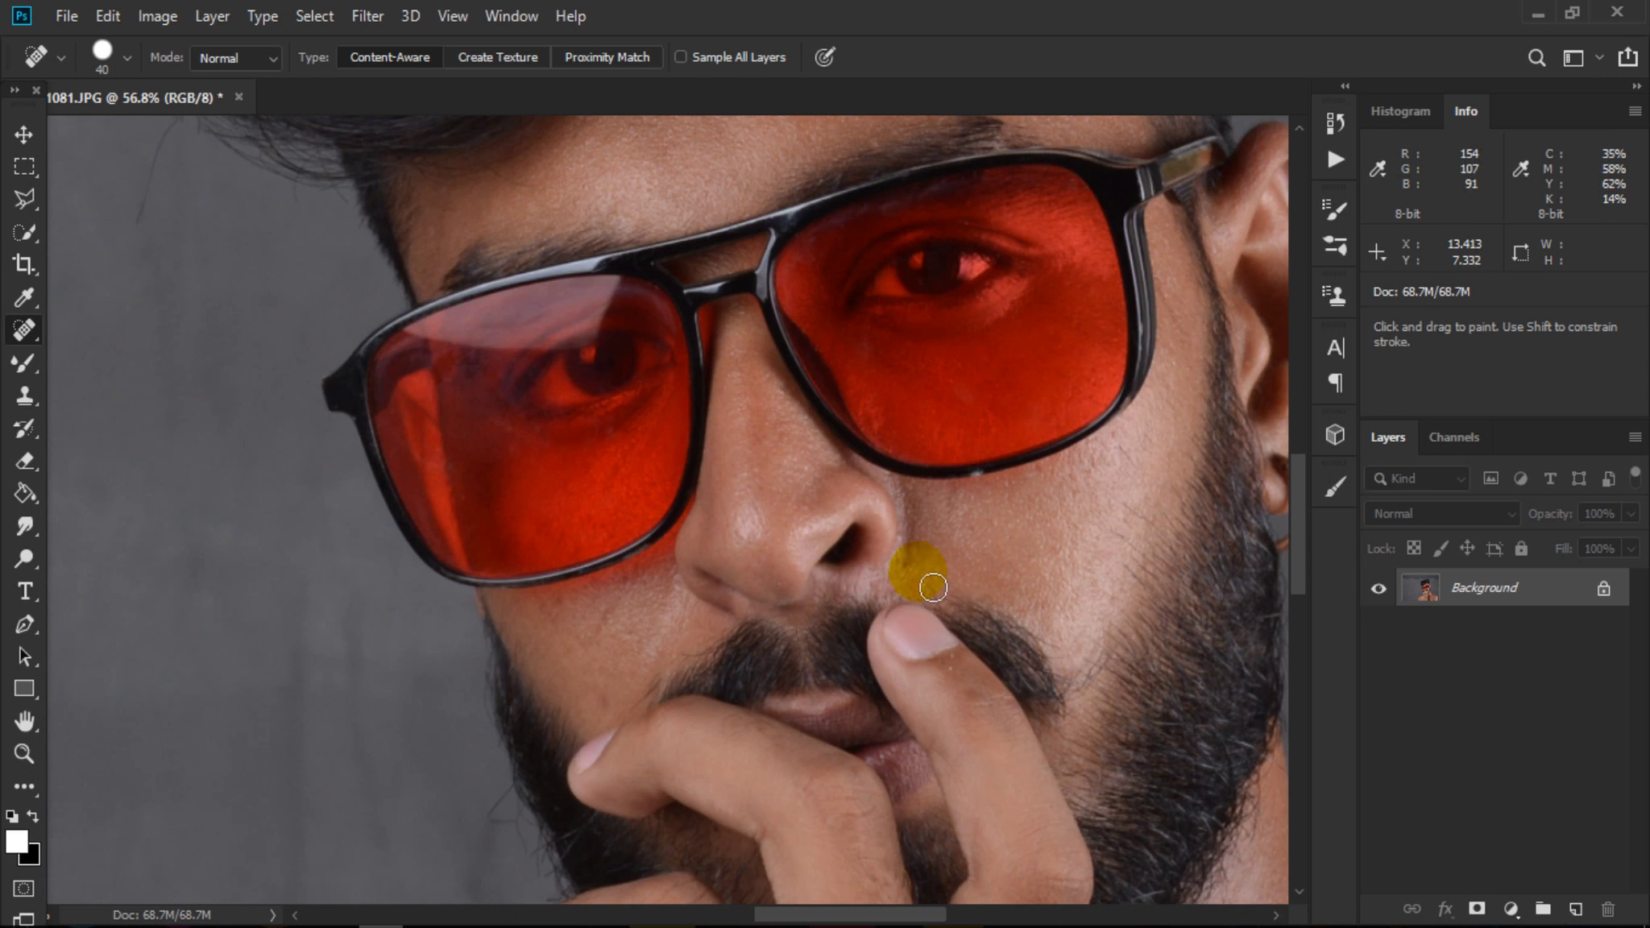
{"action": "left_click", "coordinate": [981, 564]}
{"action": "left_click", "coordinate": [640, 653]}
{"action": "left_click", "coordinate": [613, 671]}
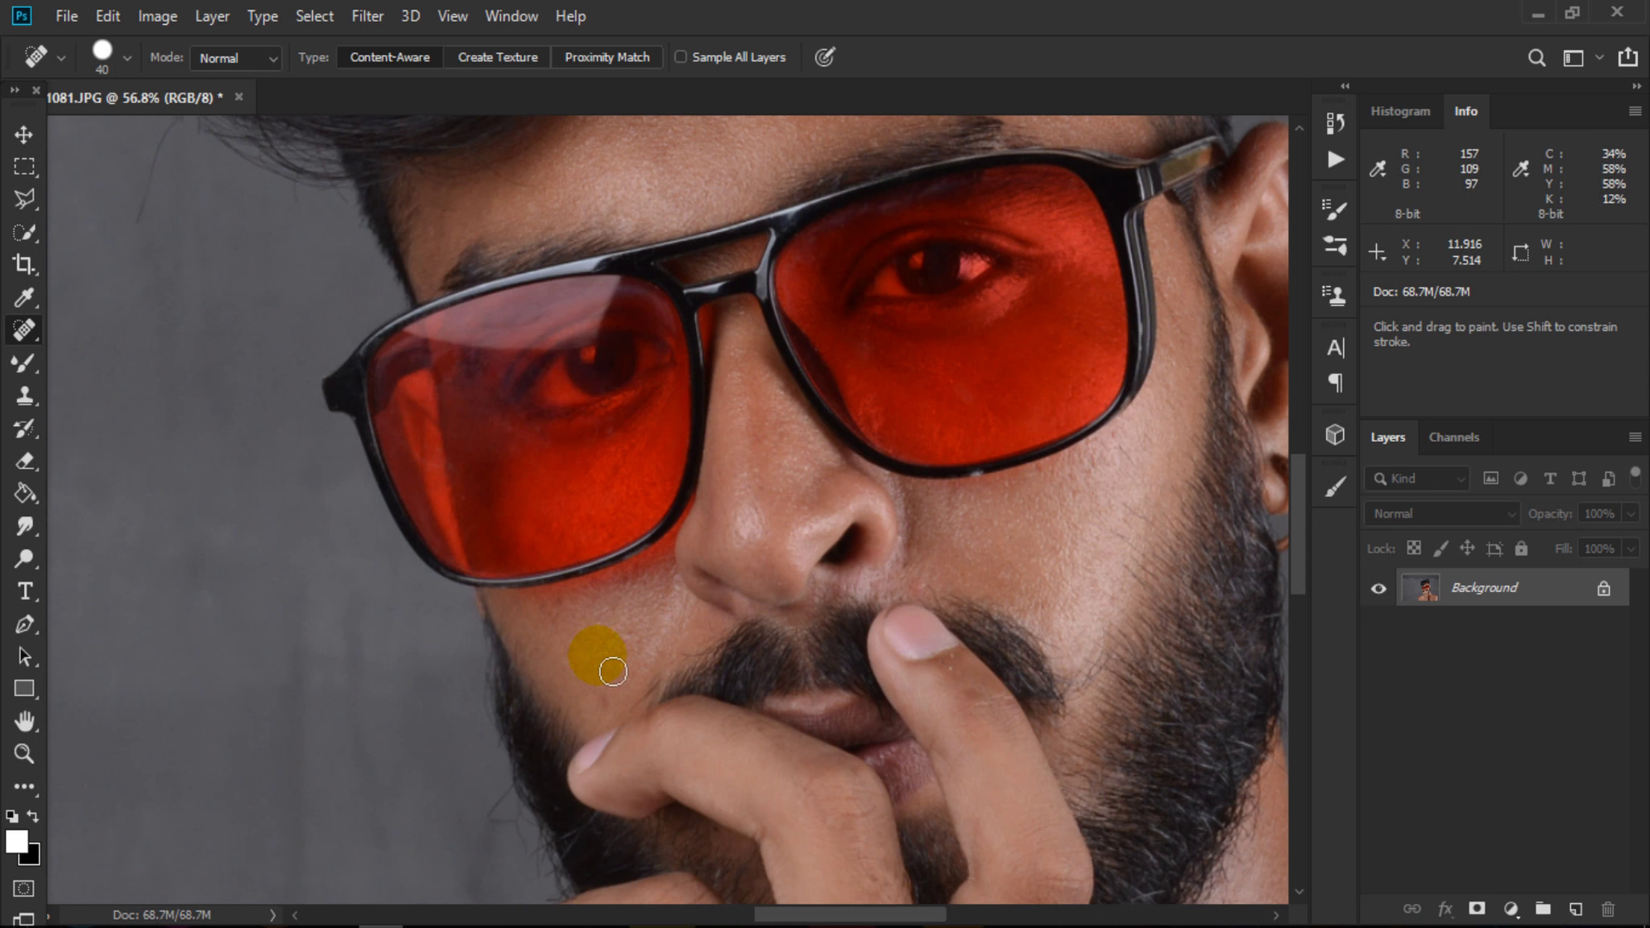
{"action": "left_click", "coordinate": [606, 713]}
{"action": "left_click", "coordinate": [629, 631]}
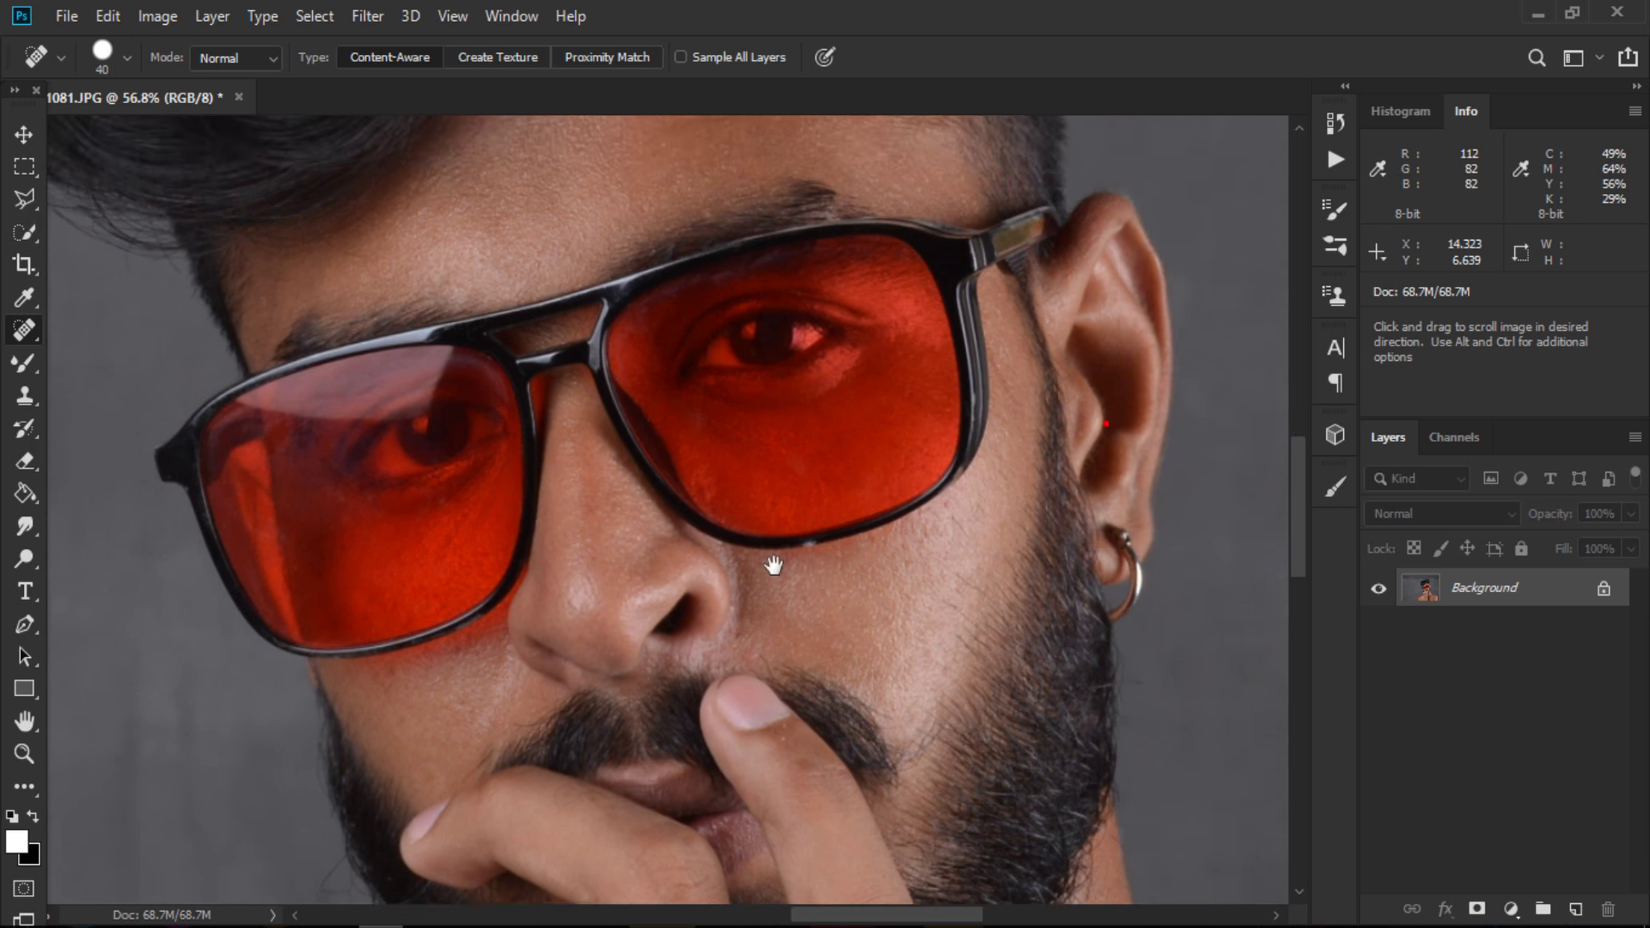
{"action": "mouse_move", "coordinate": [1106, 424]}
{"action": "left_mouse_down"}
{"action": "mouse_move", "coordinate": [638, 591]}
{"action": "mouse_move", "coordinate": [869, 382]}
{"action": "left_mouse_up"}
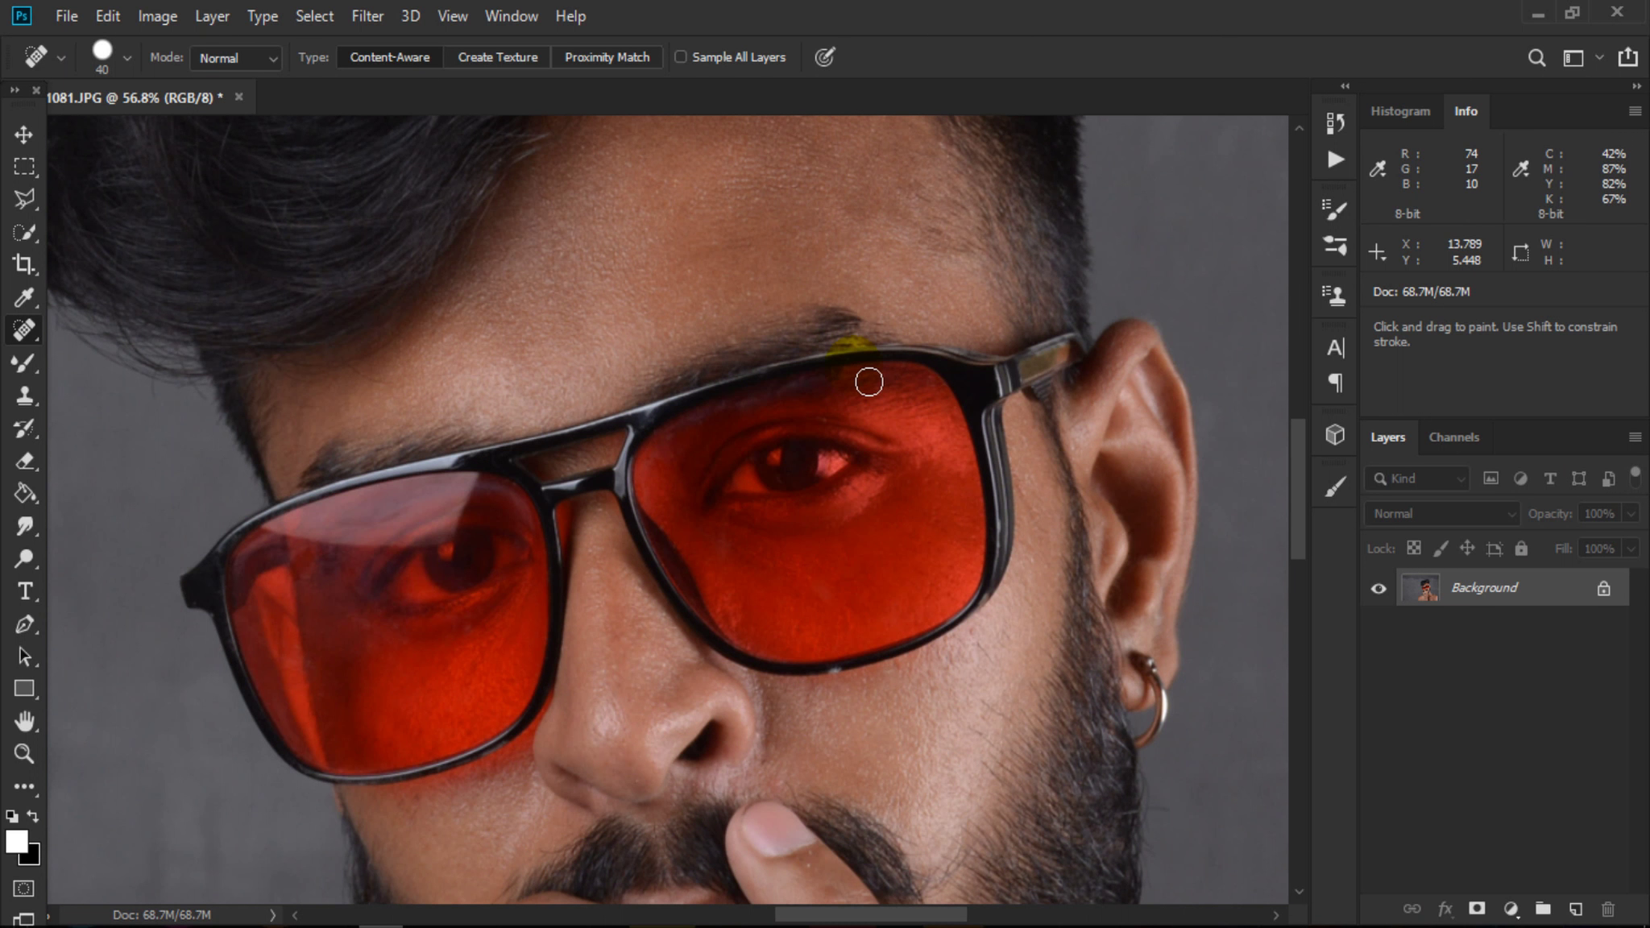
{"action": "scroll", "coordinate": [806, 435], "scroll_direction": "up", "scroll_amount": 2}
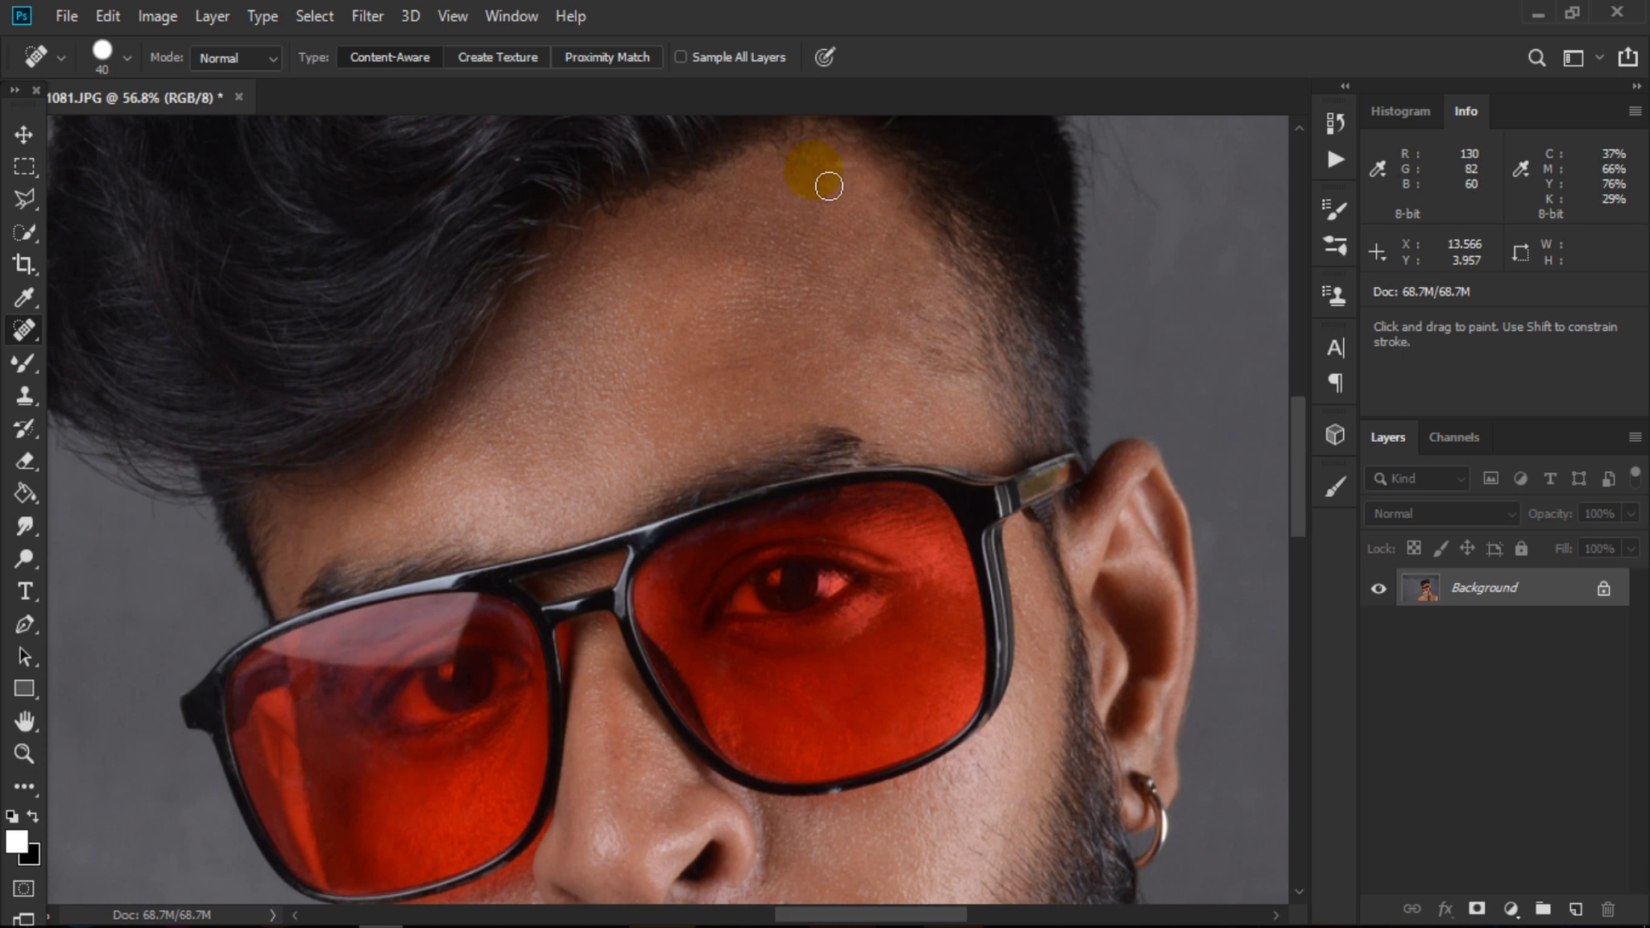
{"action": "left_click", "coordinate": [362, 16]}
{"action": "mouse_move", "coordinate": [426, 577]}
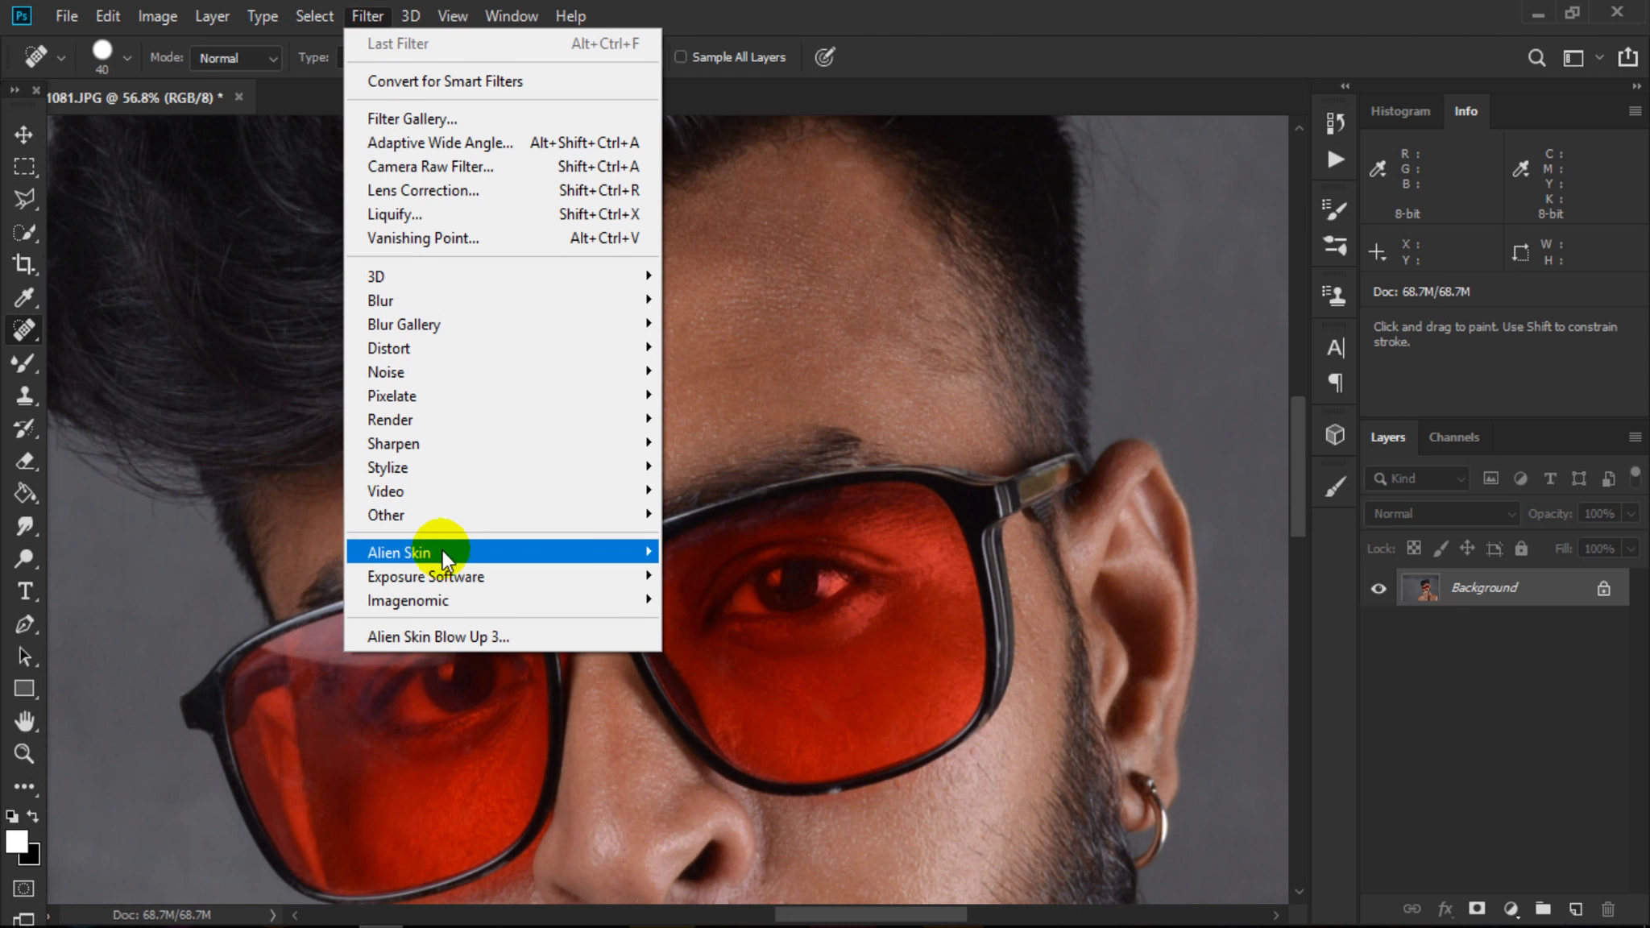
{"action": "left_click", "coordinate": [742, 625]}
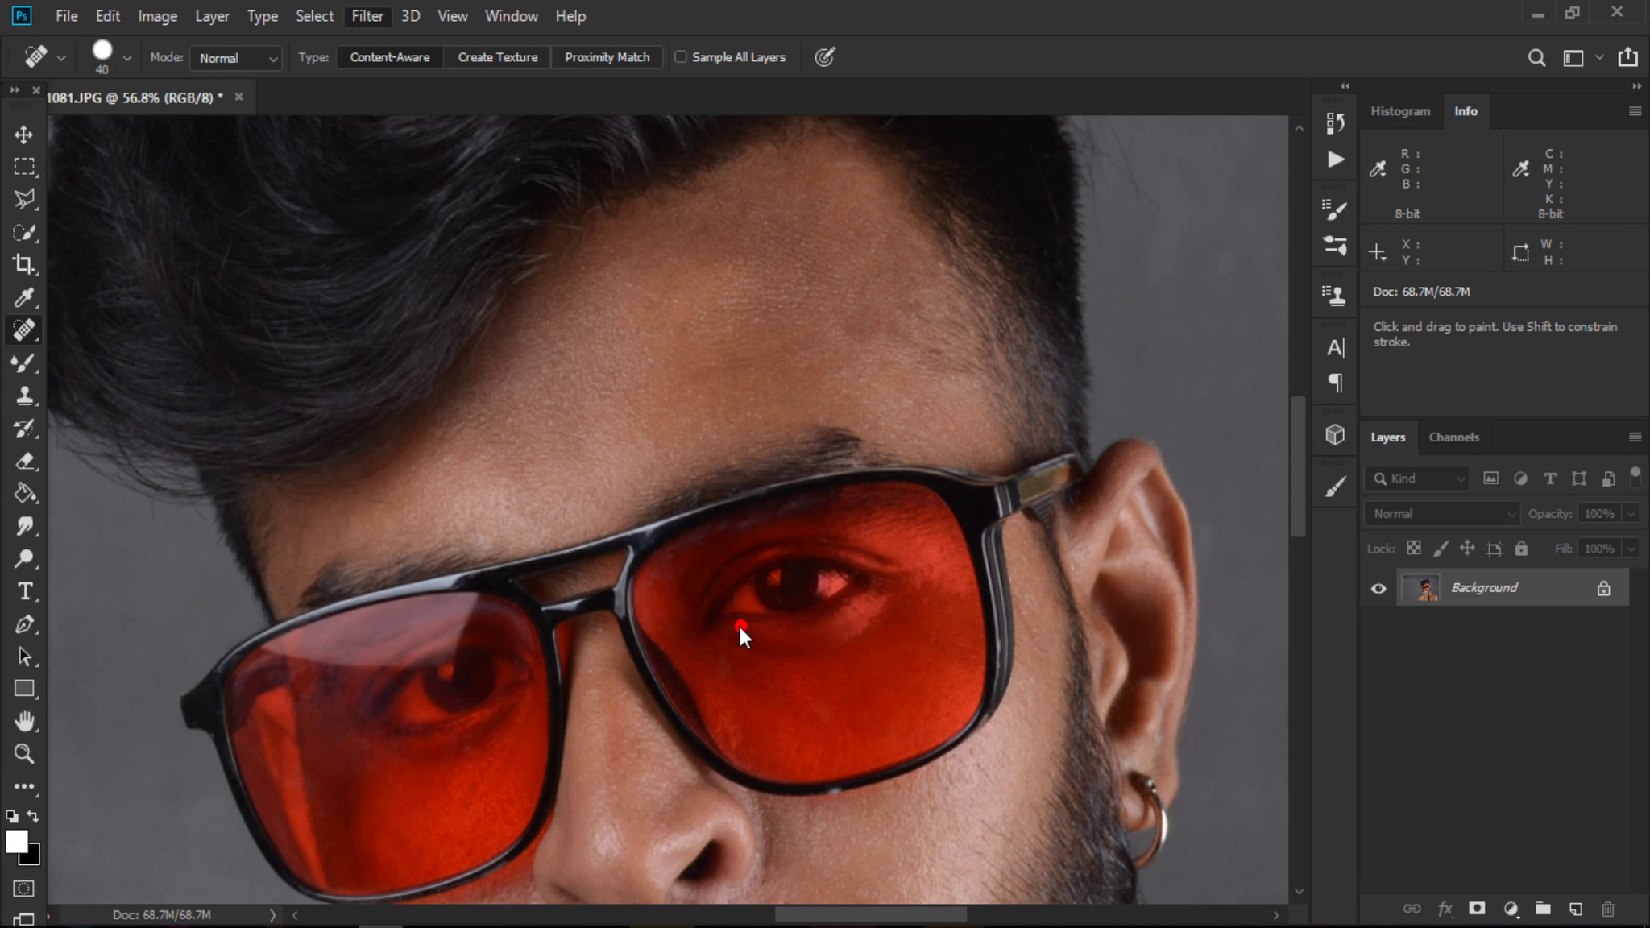